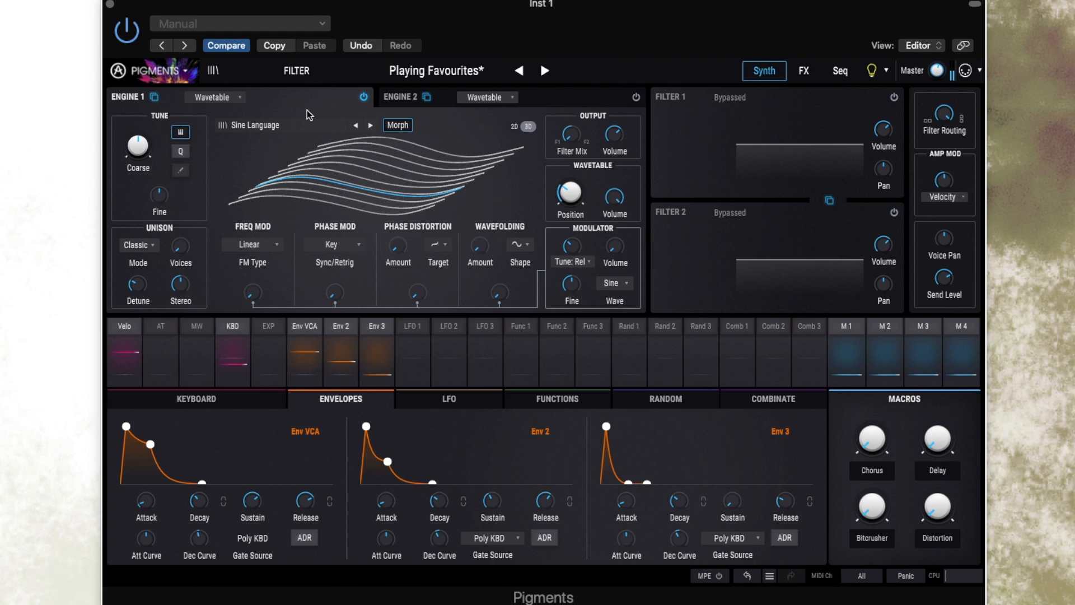
- Show Engine 1's Sine Language wavetable in 2D and raise the master volume slightly
click(512, 125)
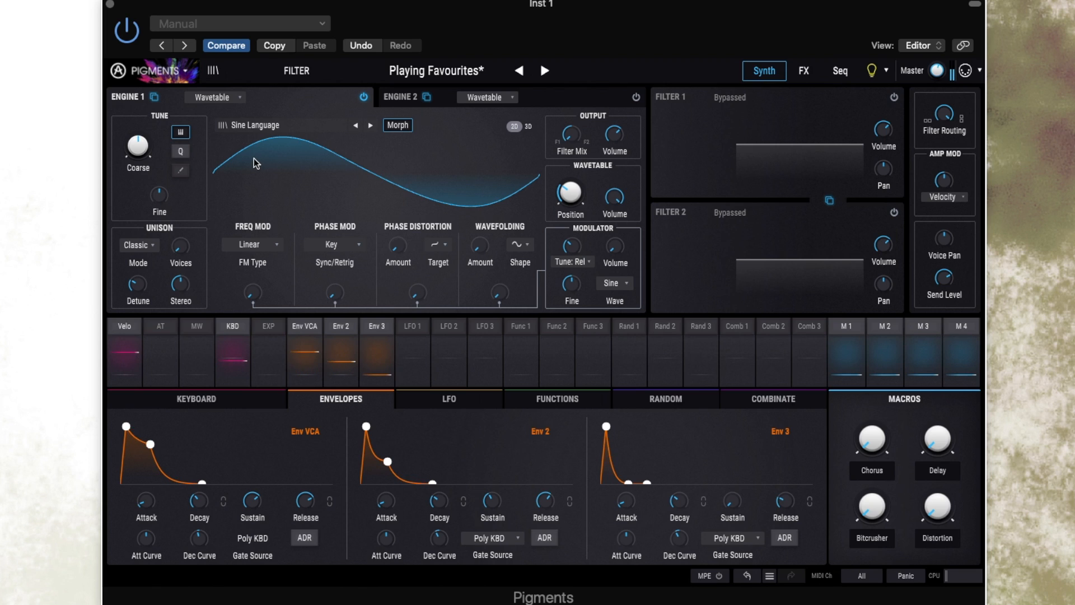
drag(937, 70, 937, 62)
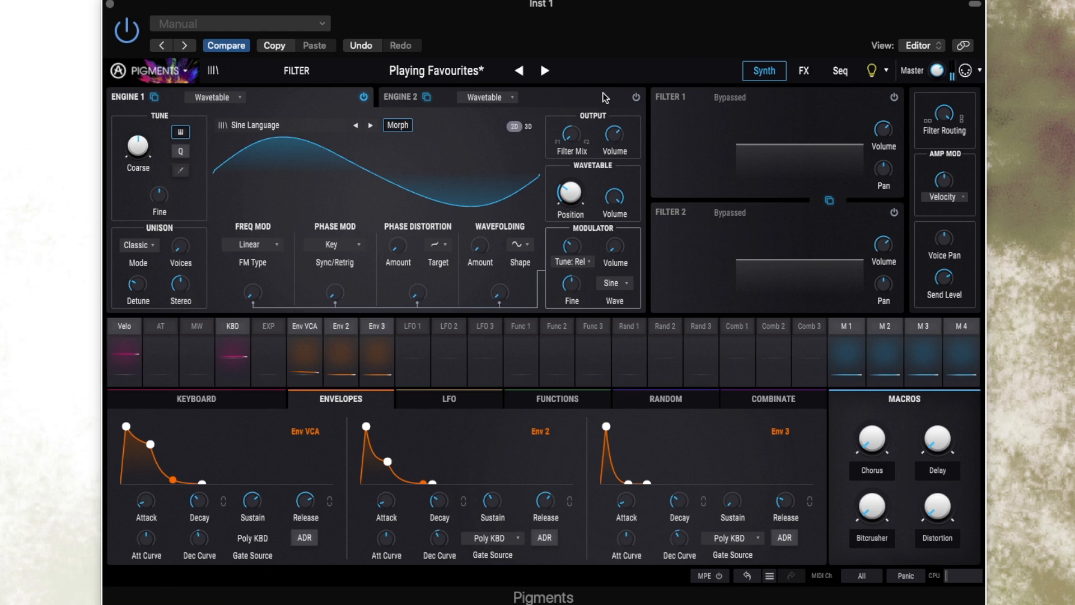
- Activate Engine 2 with Engine 1 switched off, and show its Melancholia wavetable in 2D
click(602, 97)
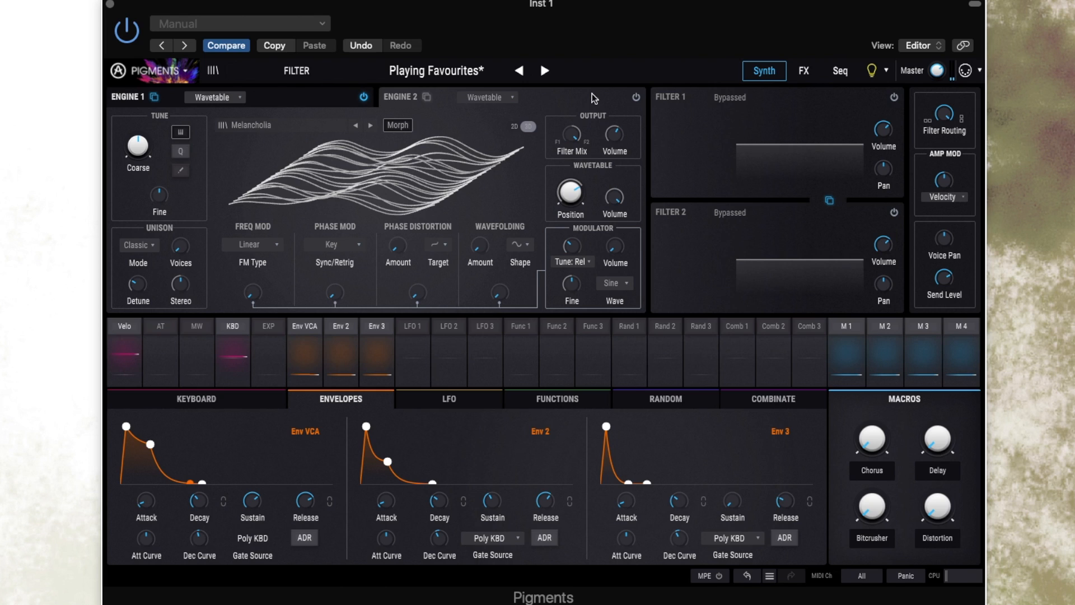
click(636, 98)
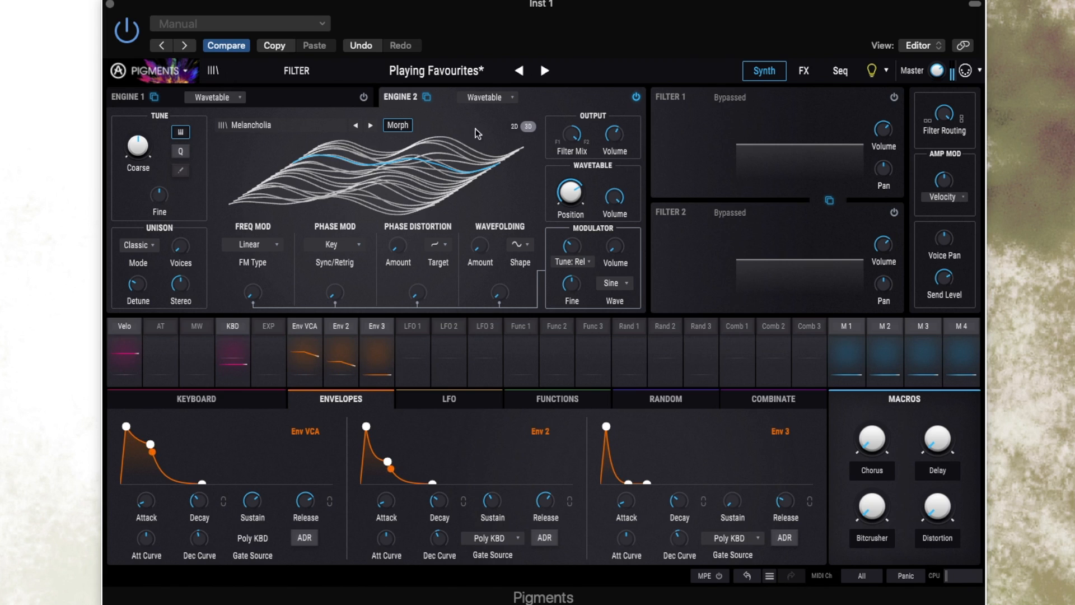
click(515, 126)
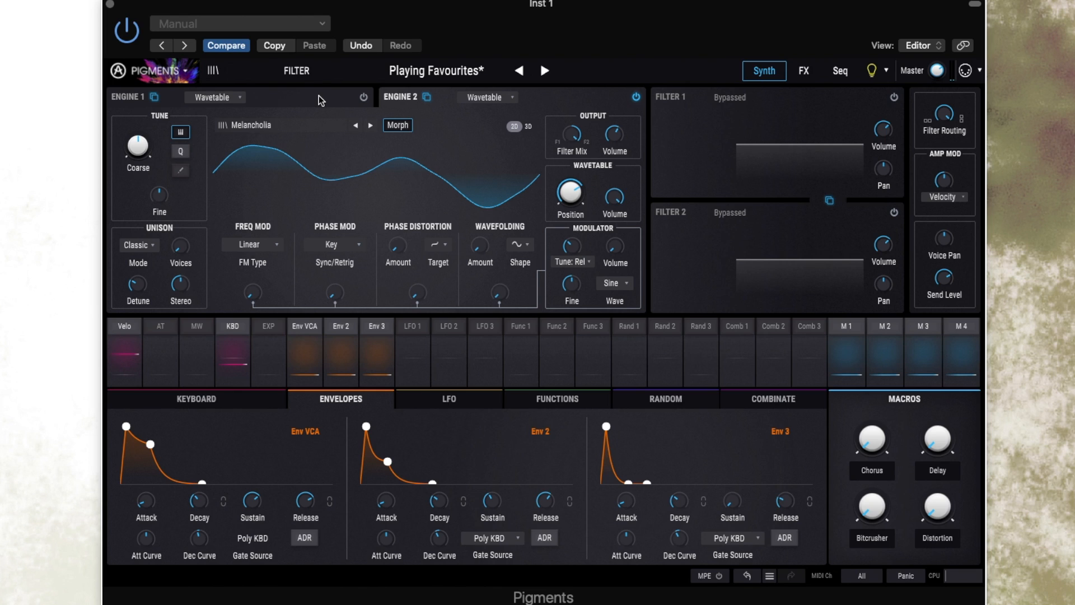
- Reactivate Engine 1 with Engine 2 switched off, and view the modulation sources assigned to its wavetable position
click(392, 99)
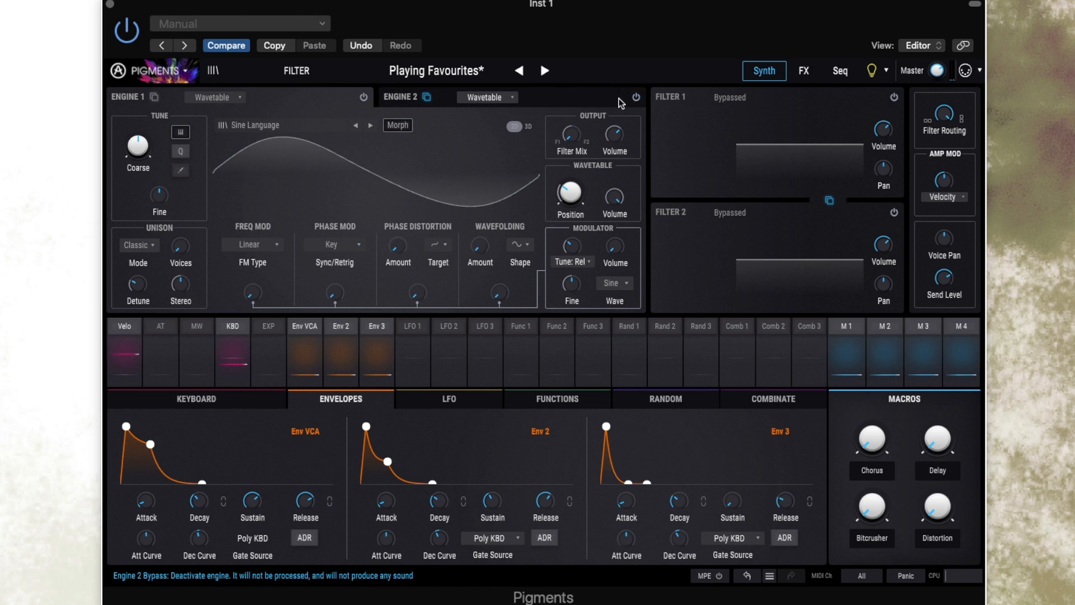
click(363, 100)
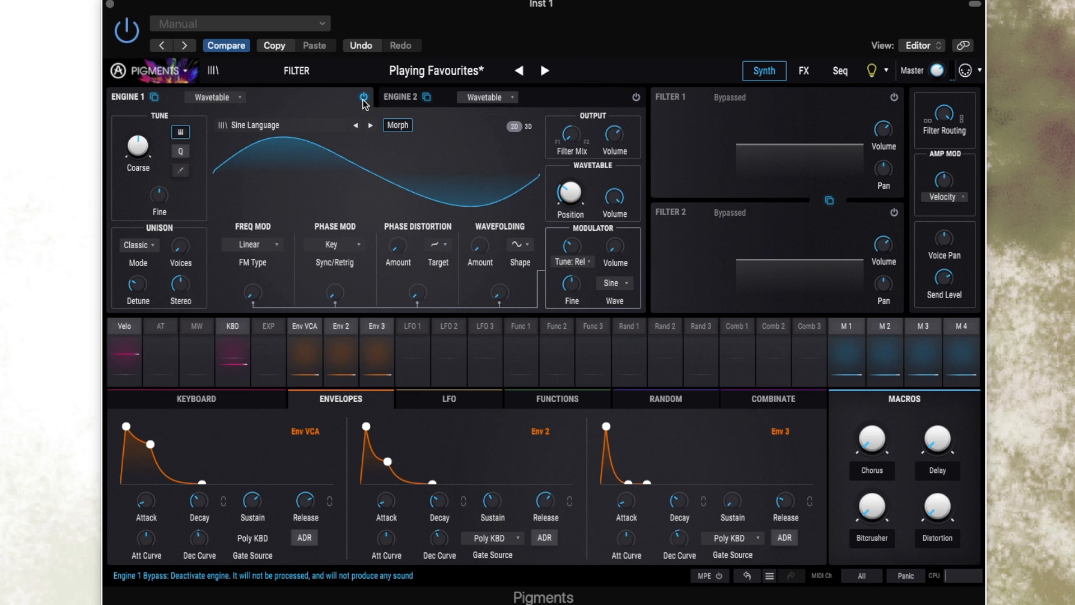
mouse_move(570, 180)
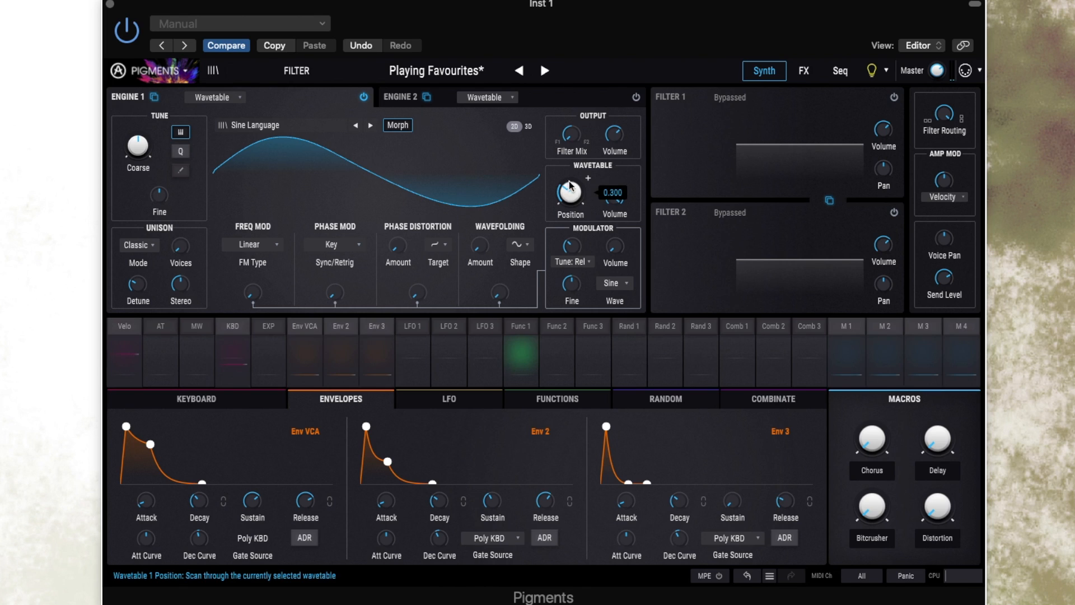
click(589, 180)
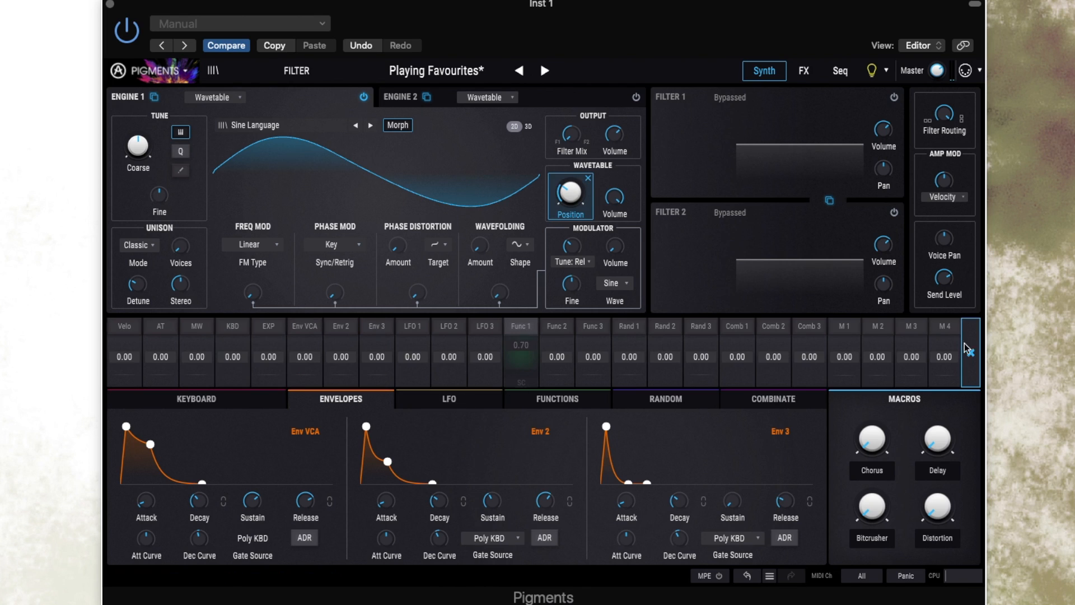
click(968, 353)
- Enable Function 1's modulation of the Engine 1 wavetable position and display the Function 1 curve
click(530, 328)
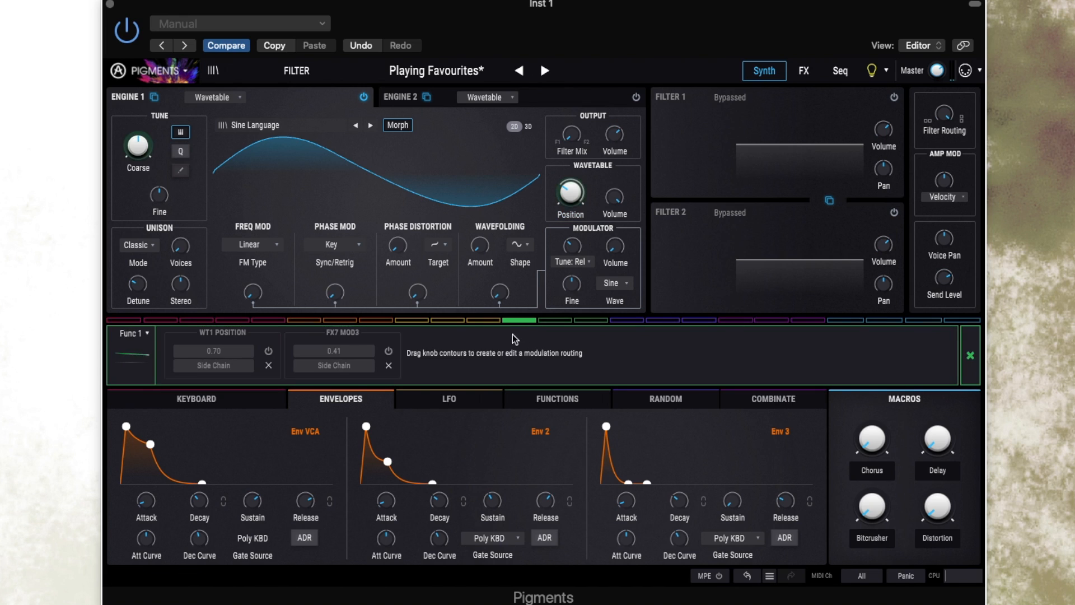
click(268, 350)
click(574, 401)
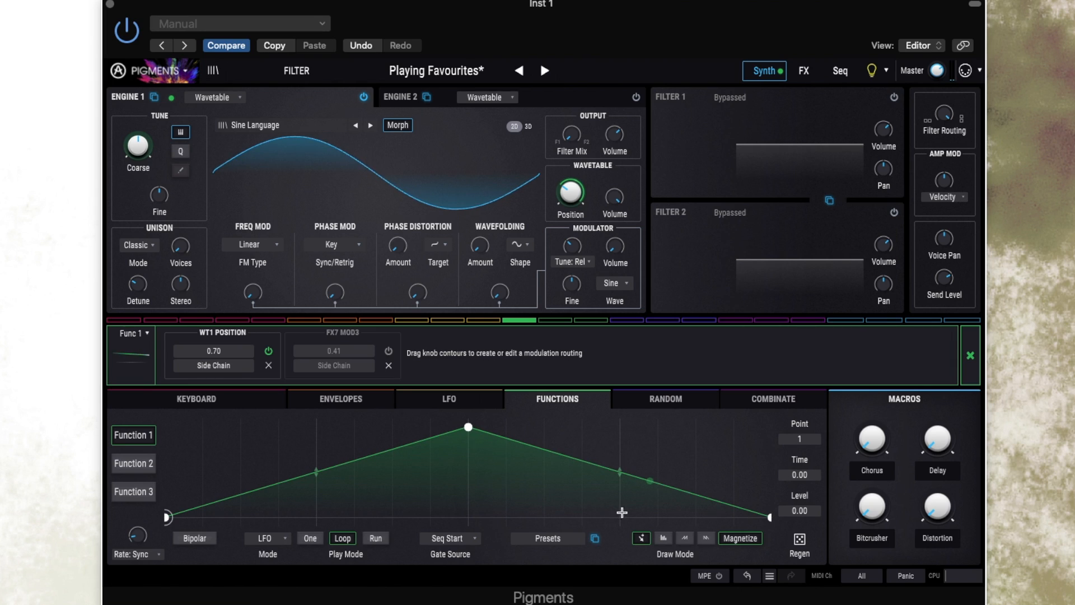
- Display Engine 1's wavetable in 3D and close the Function 1 routing list
mouse_move(139, 539)
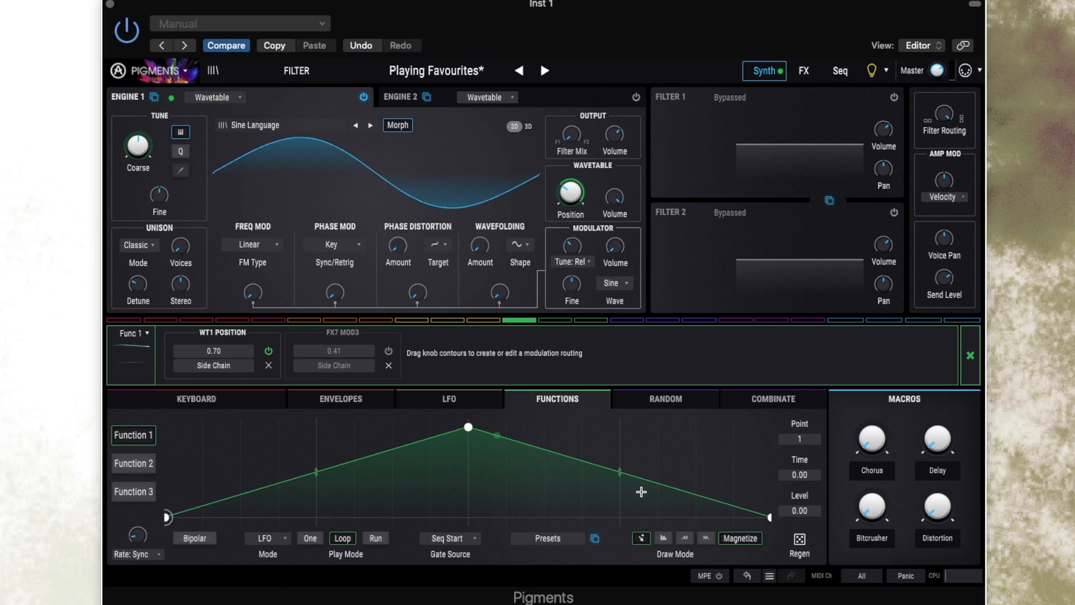
mouse_move(586, 203)
click(527, 127)
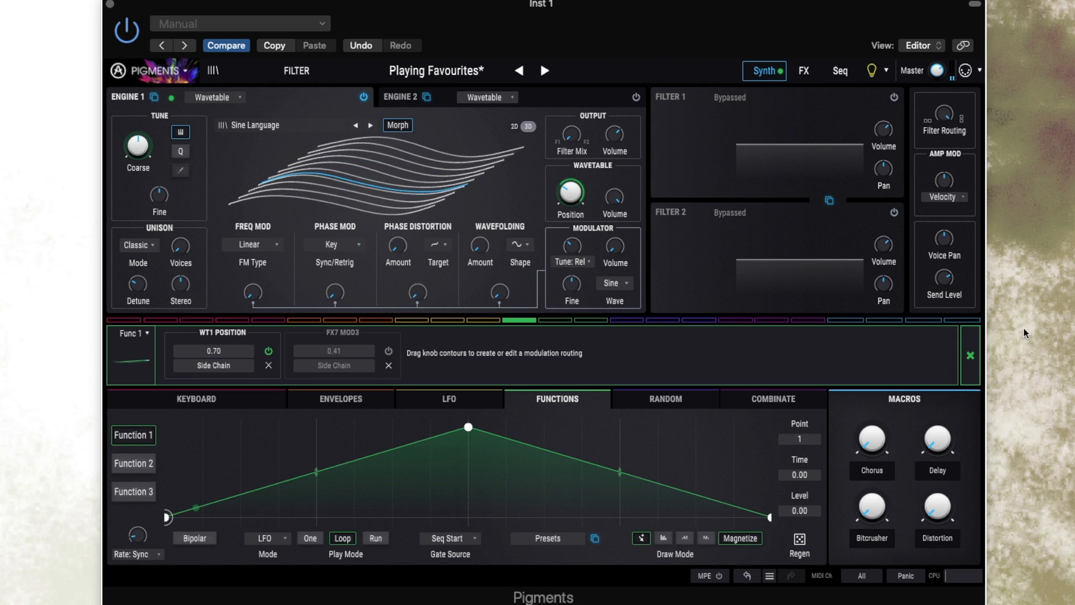
click(971, 357)
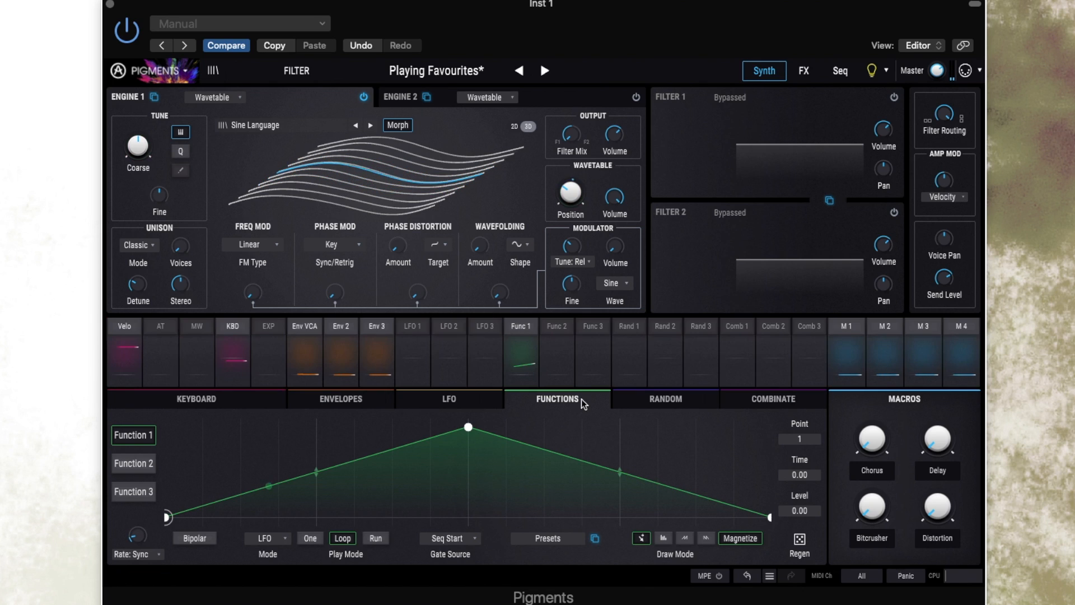
- Display the envelopes and examine Env VCA's attack and release, Engine 1's filter mix and the filter routing
click(340, 399)
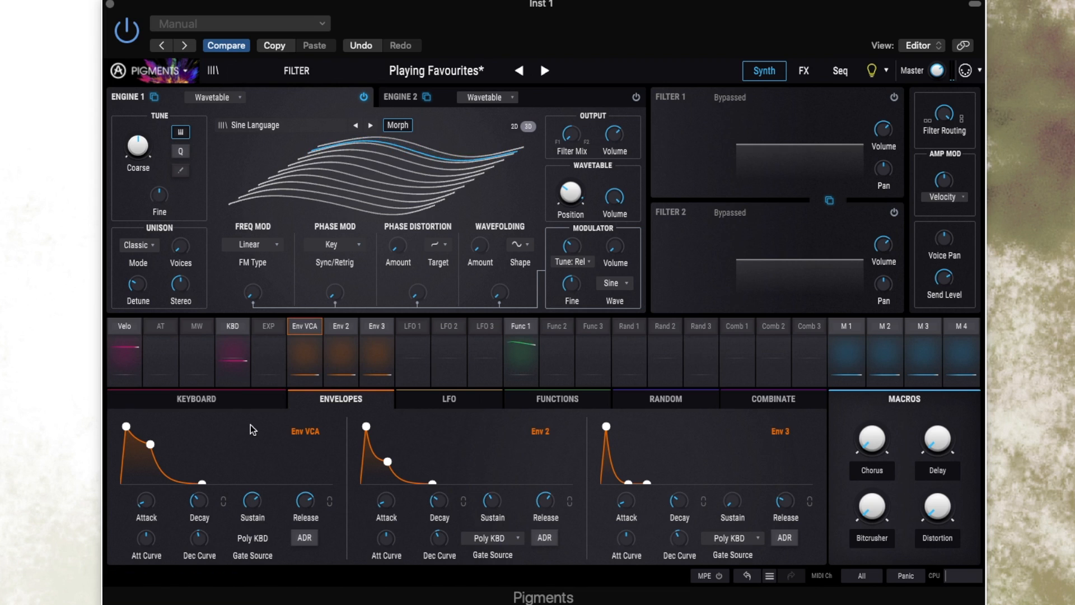
mouse_move(144, 504)
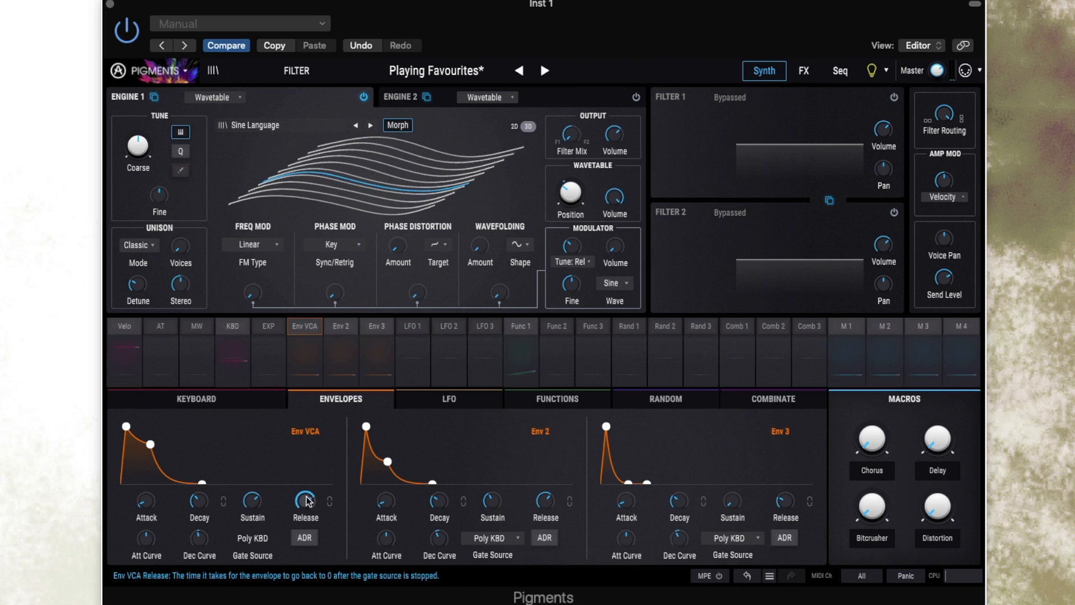
mouse_move(301, 502)
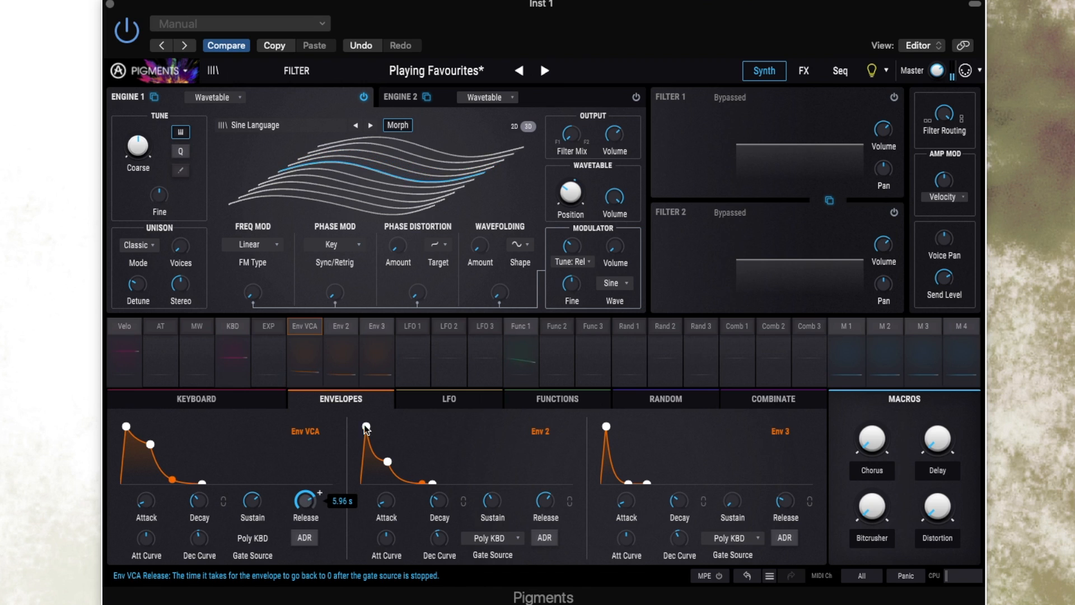
mouse_move(573, 136)
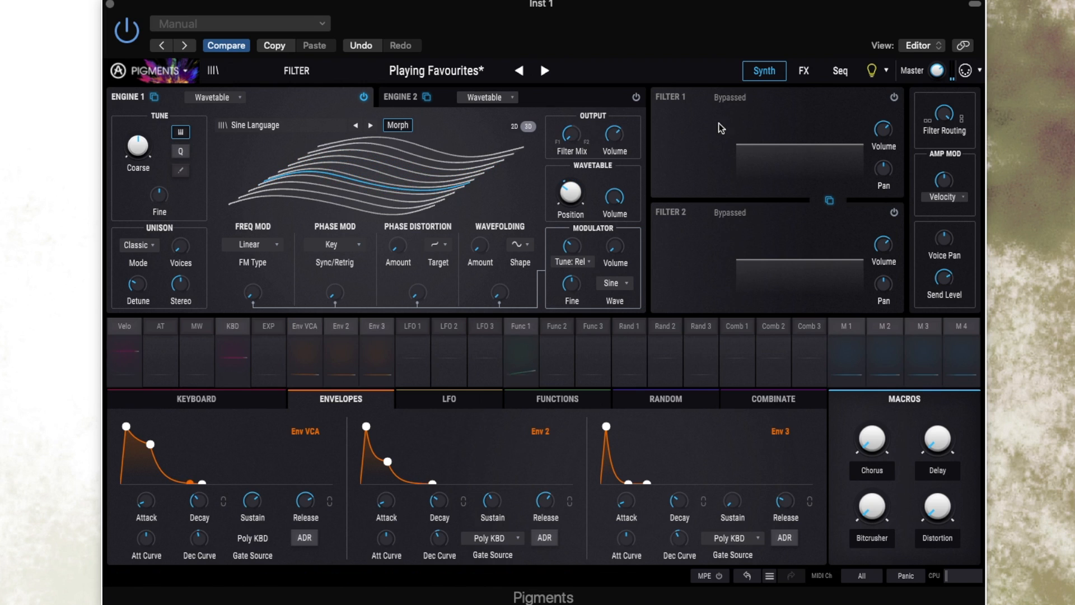
mouse_move(949, 116)
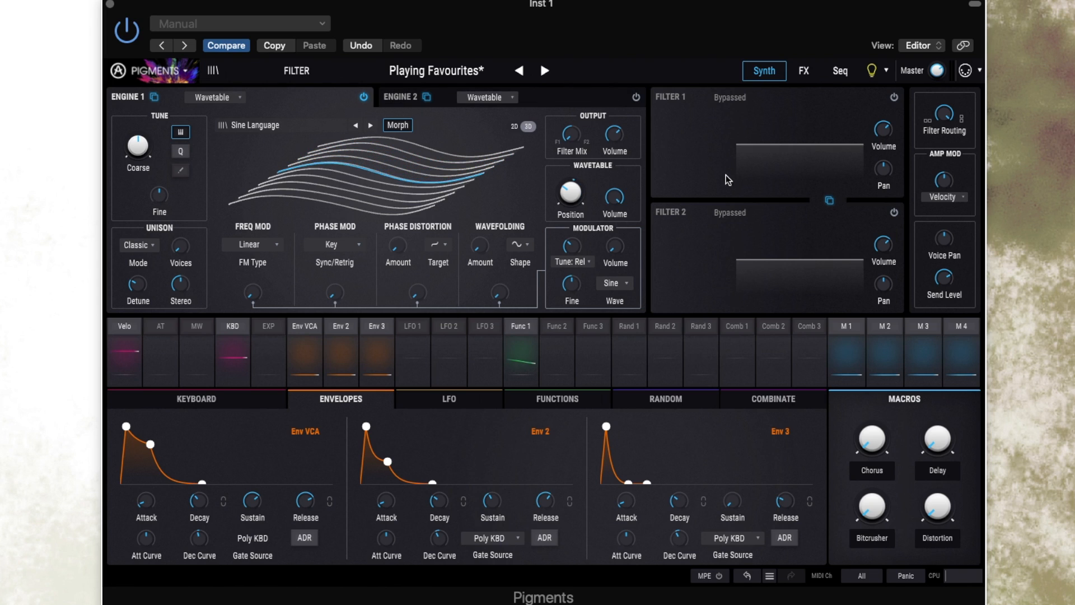
- Enable Filter 1, check its cutoff, resonance, FM amount and mode, and show the cutoff's modulation sources
click(895, 98)
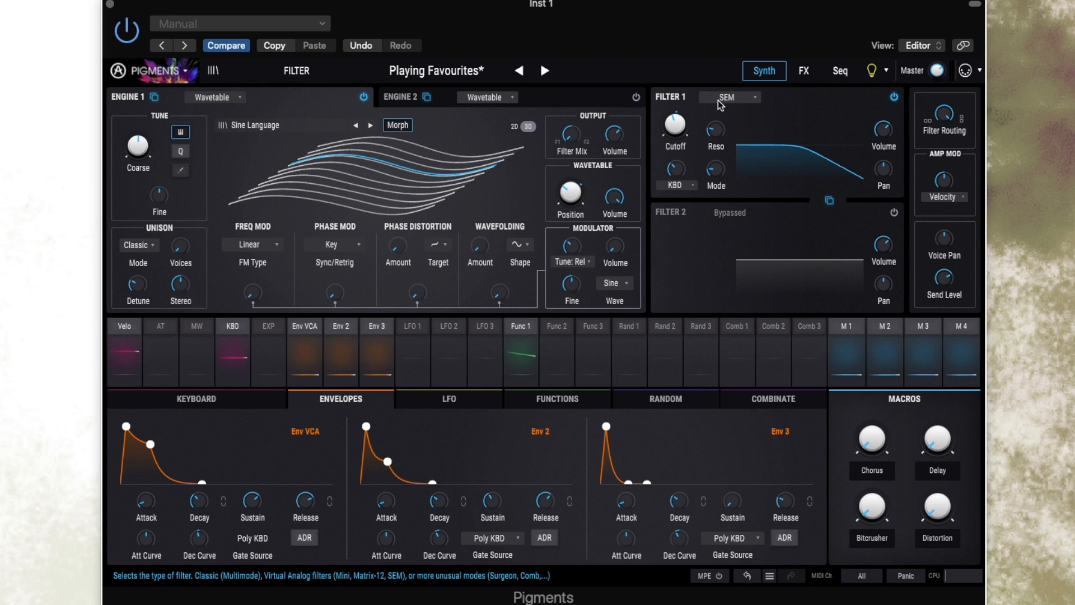
mouse_move(677, 128)
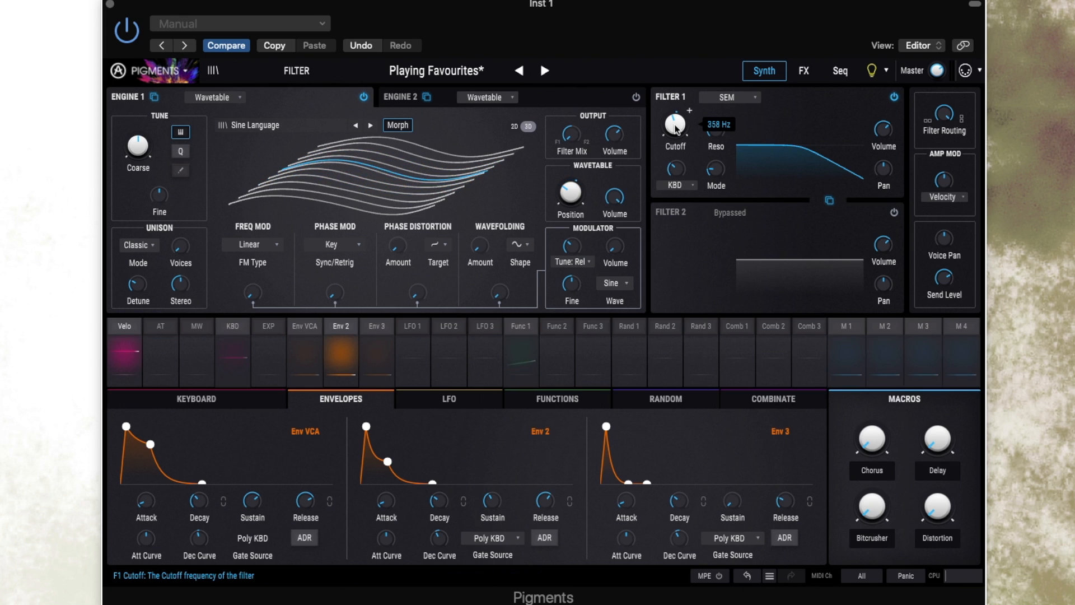
mouse_move(719, 137)
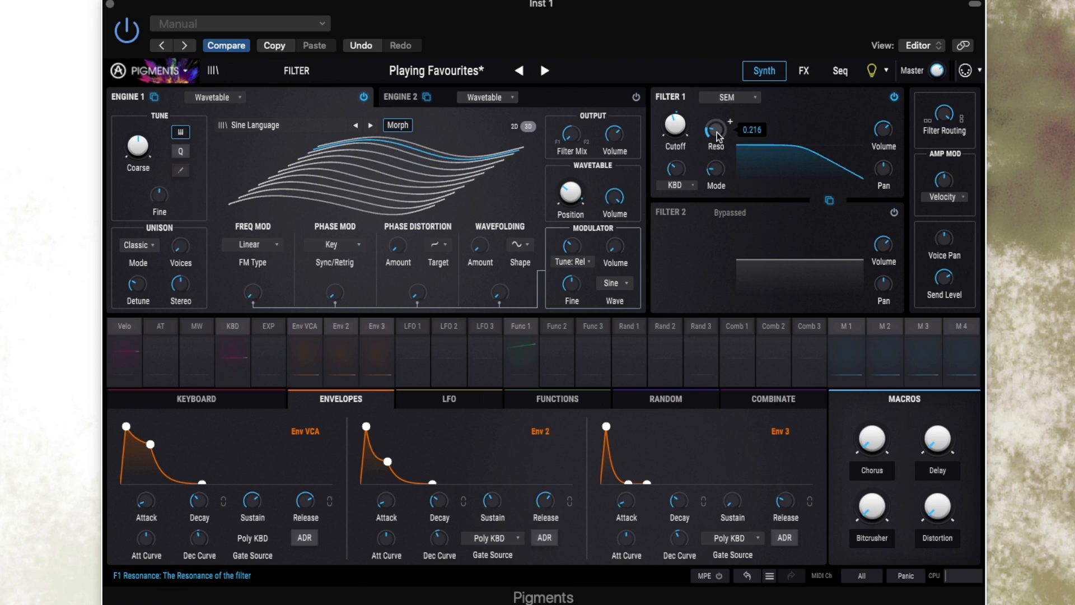
mouse_move(674, 167)
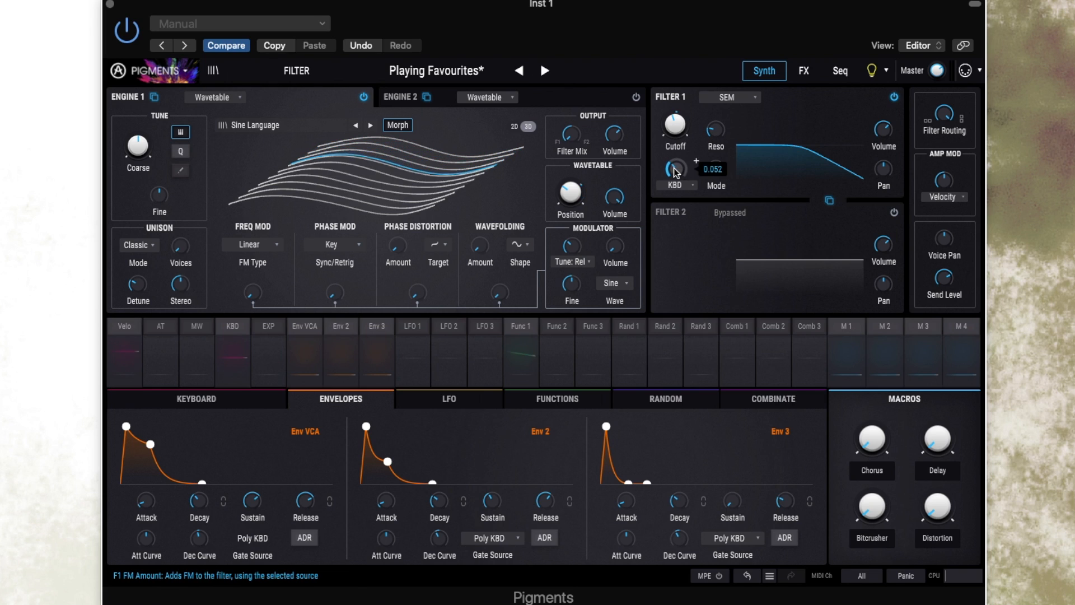
mouse_move(719, 171)
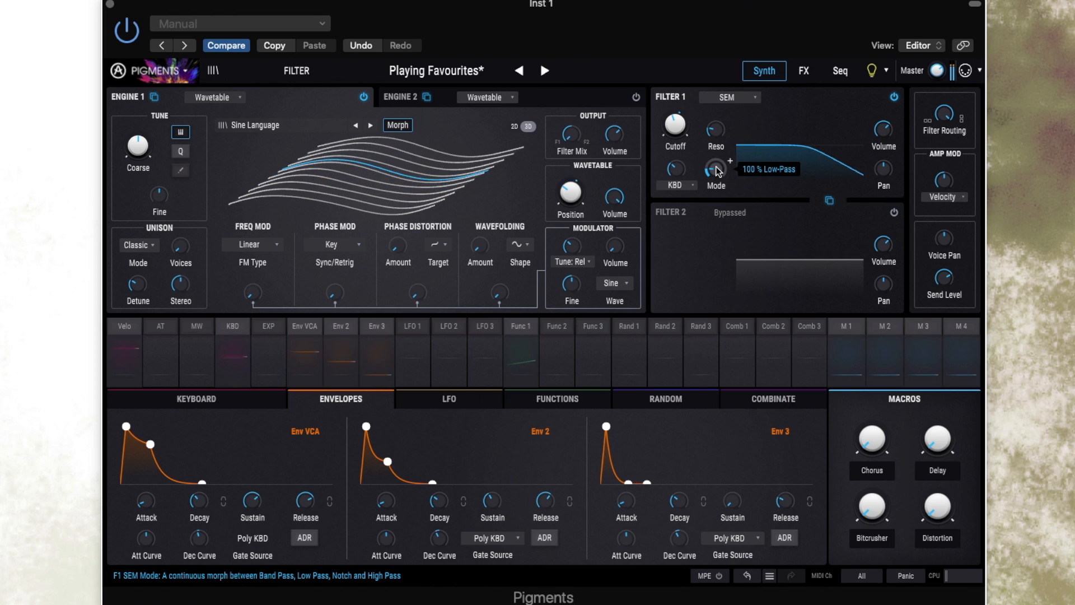
click(691, 113)
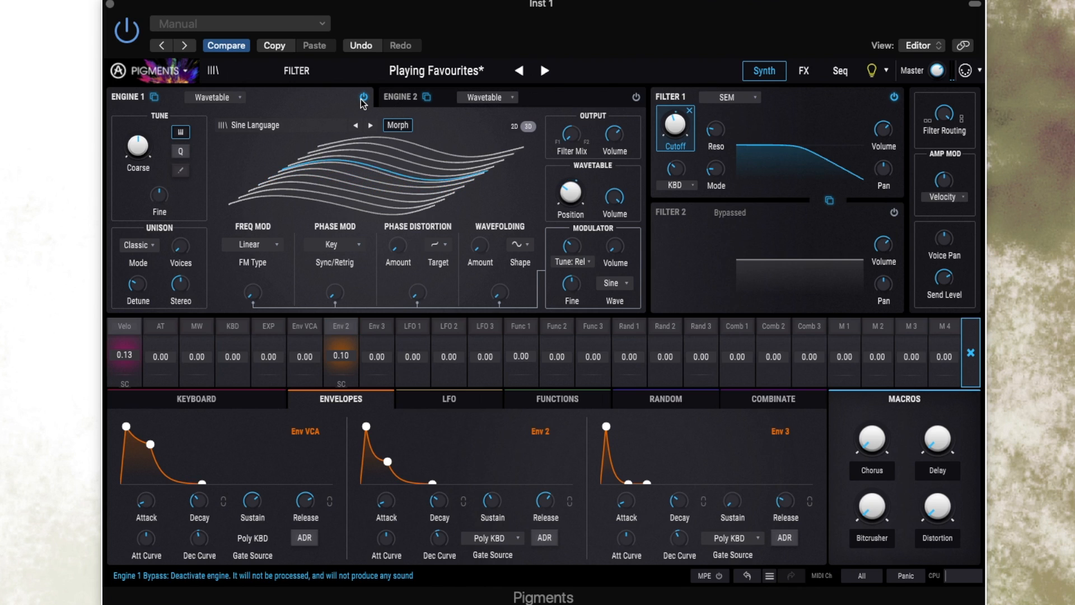
- Switch from Engine 1 to Engine 2 as the only active engine and display its wavetable in 3D
click(403, 97)
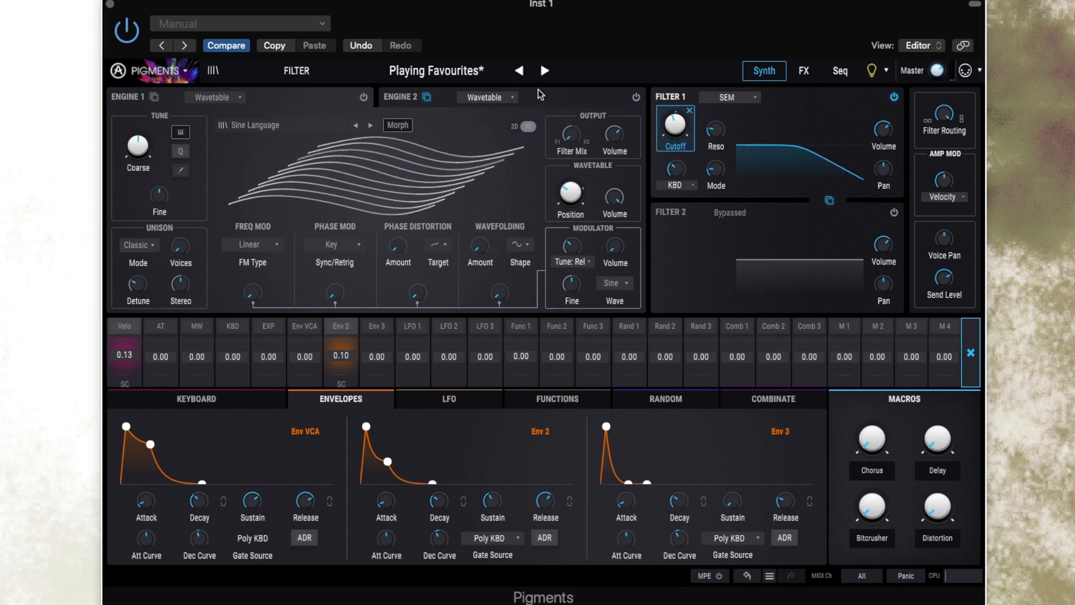
click(636, 98)
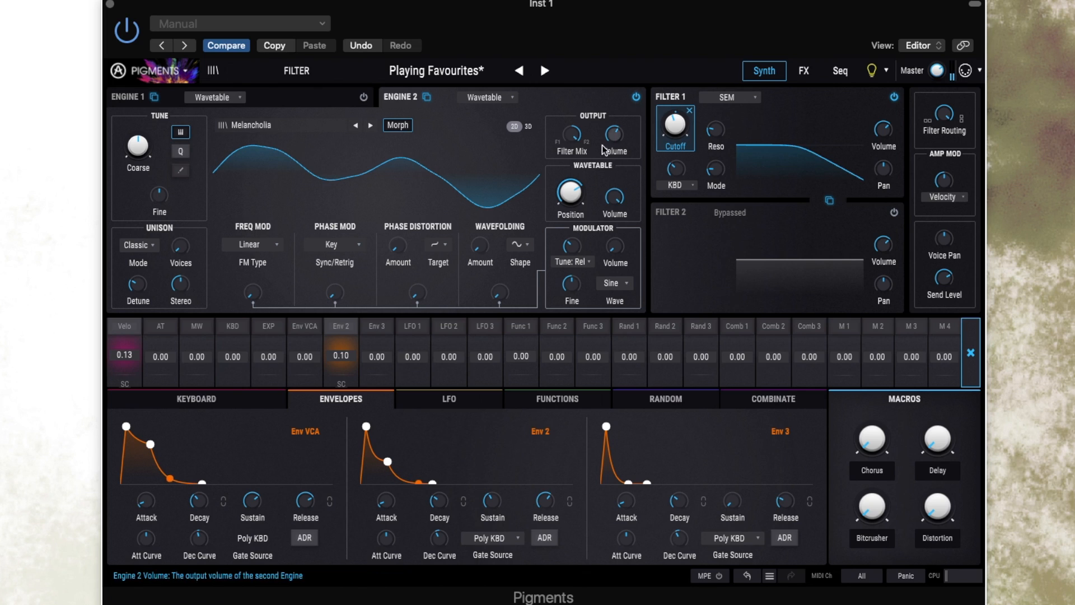
click(529, 127)
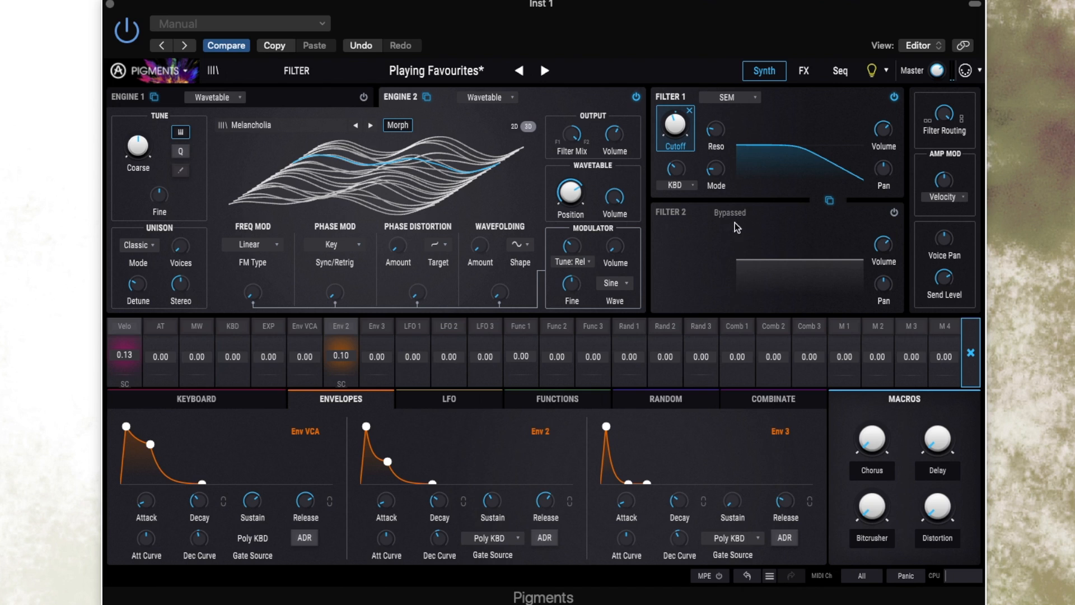
- Enable Filter 2 and compare its cutoff, resonance and FM amount with Filter 1
click(895, 213)
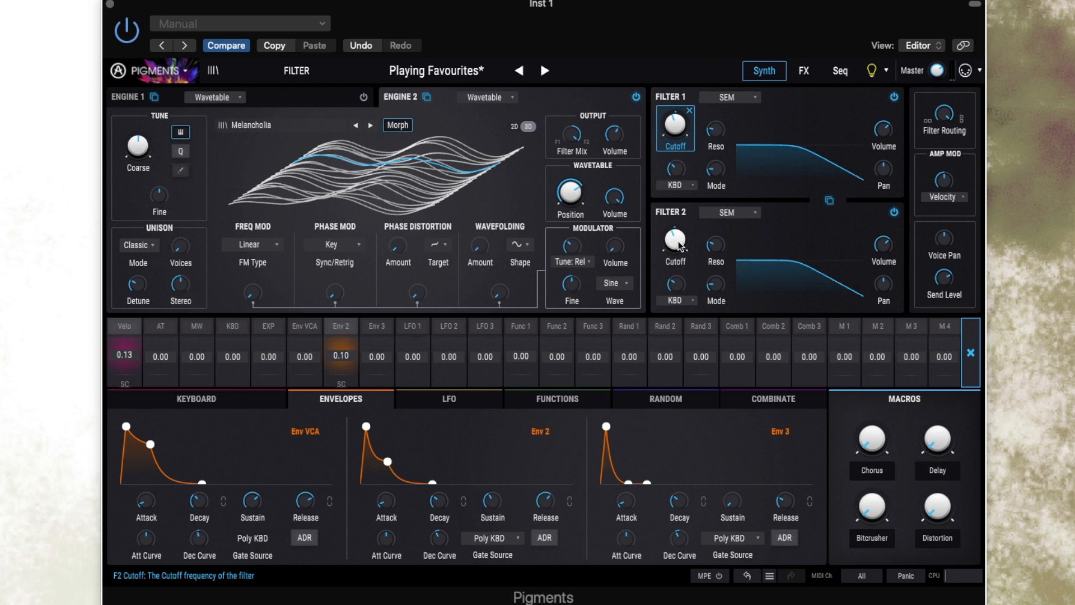
mouse_move(675, 240)
mouse_move(677, 135)
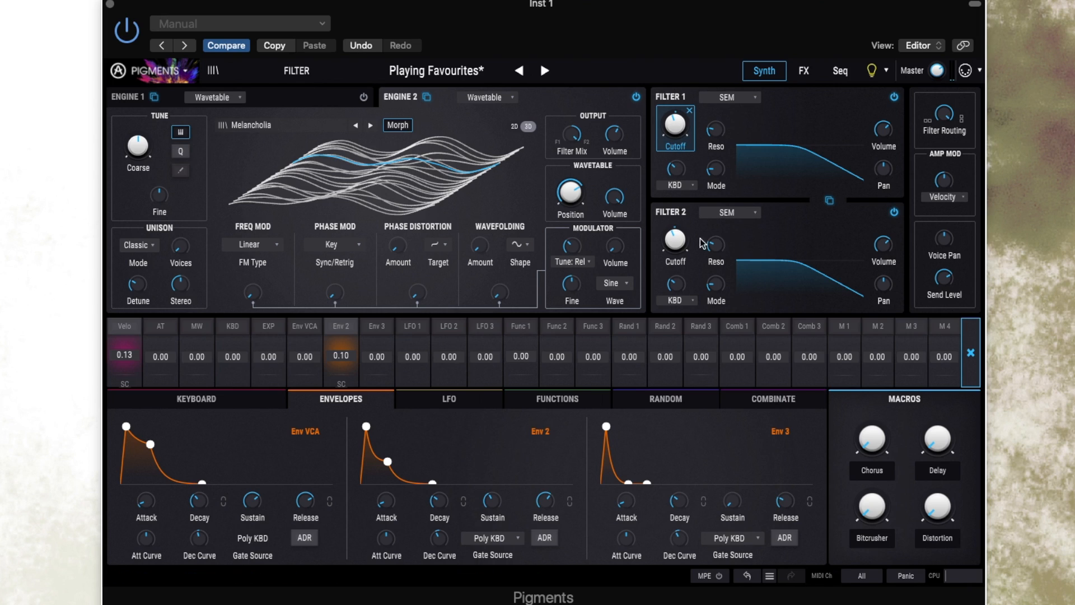
mouse_move(713, 248)
mouse_move(680, 286)
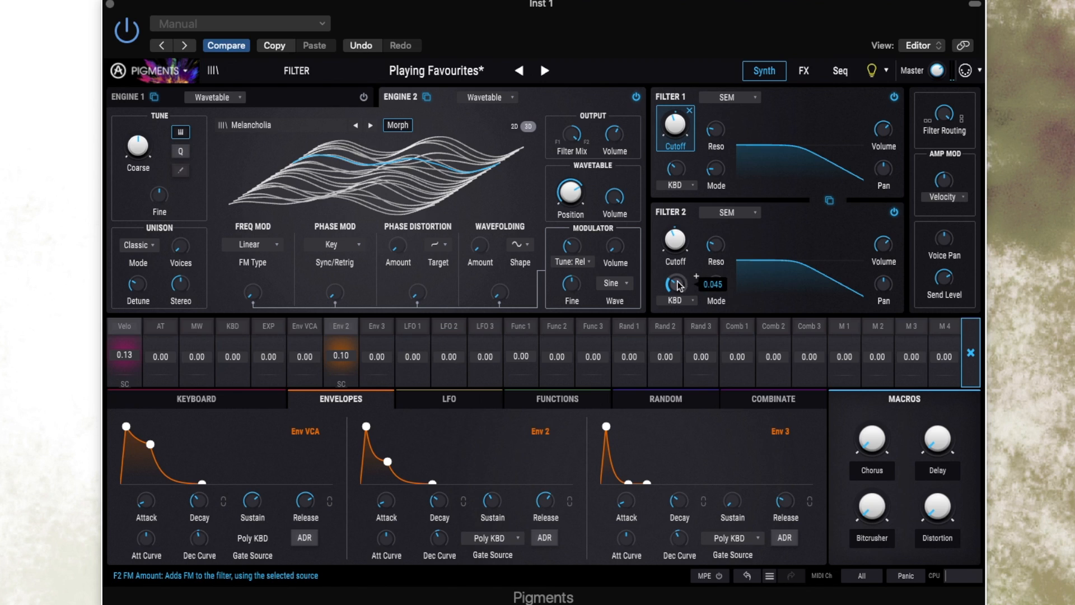
- Show the modulation sources of Filter 2's cutoff and examine the decay time of Env 3
click(691, 232)
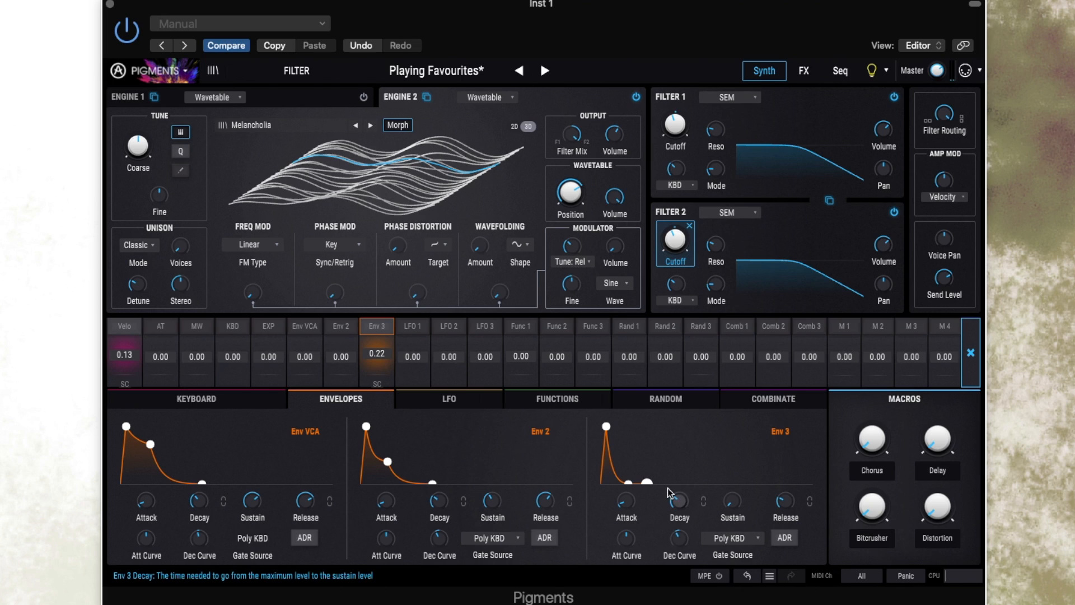
click(377, 328)
mouse_move(681, 500)
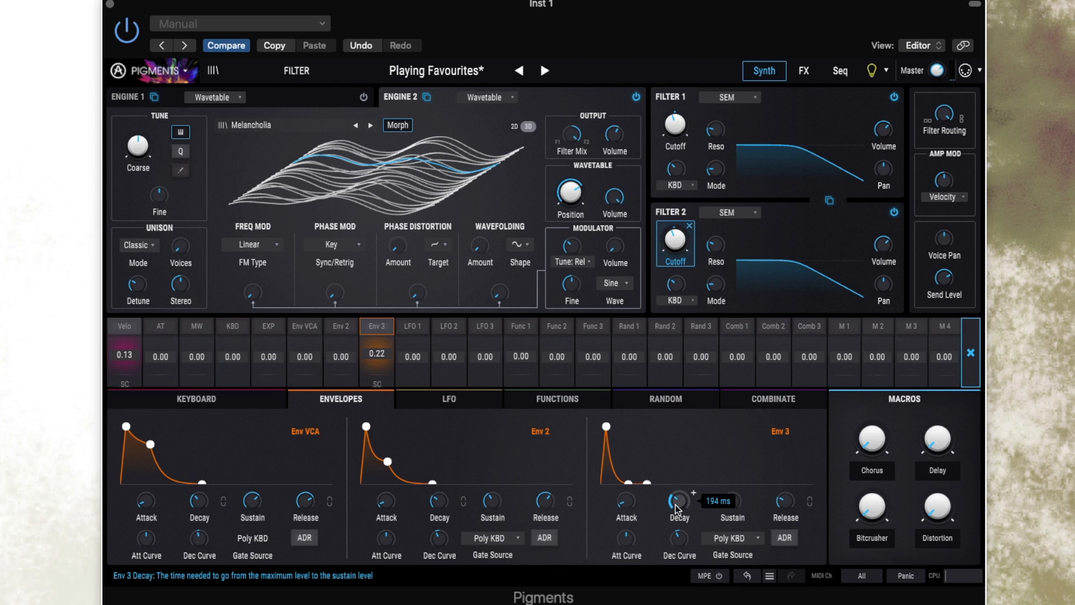
- Close the Filter 2 cutoff modulation view and list the routings of the Velocity source
click(945, 180)
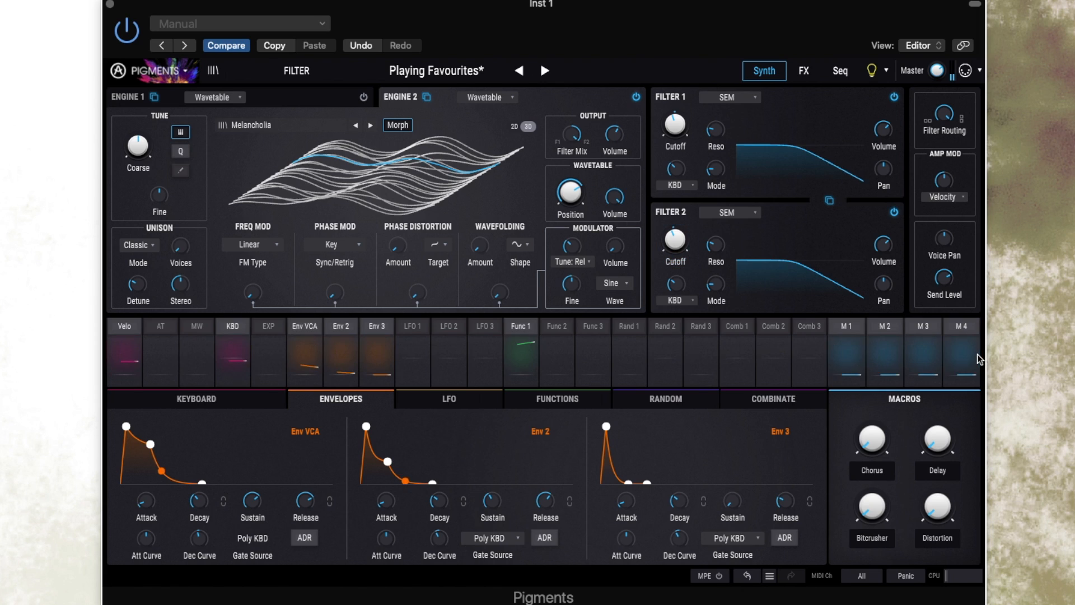
click(117, 328)
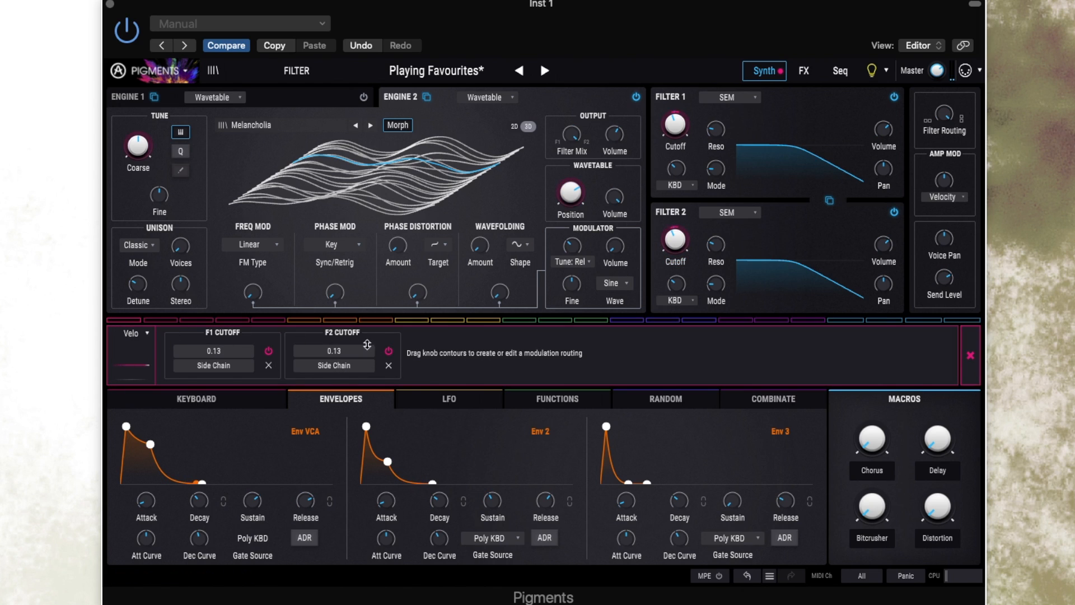
- Reactivate Engine 1 alongside Engine 2 and close the Velocity source's routings
mouse_move(684, 241)
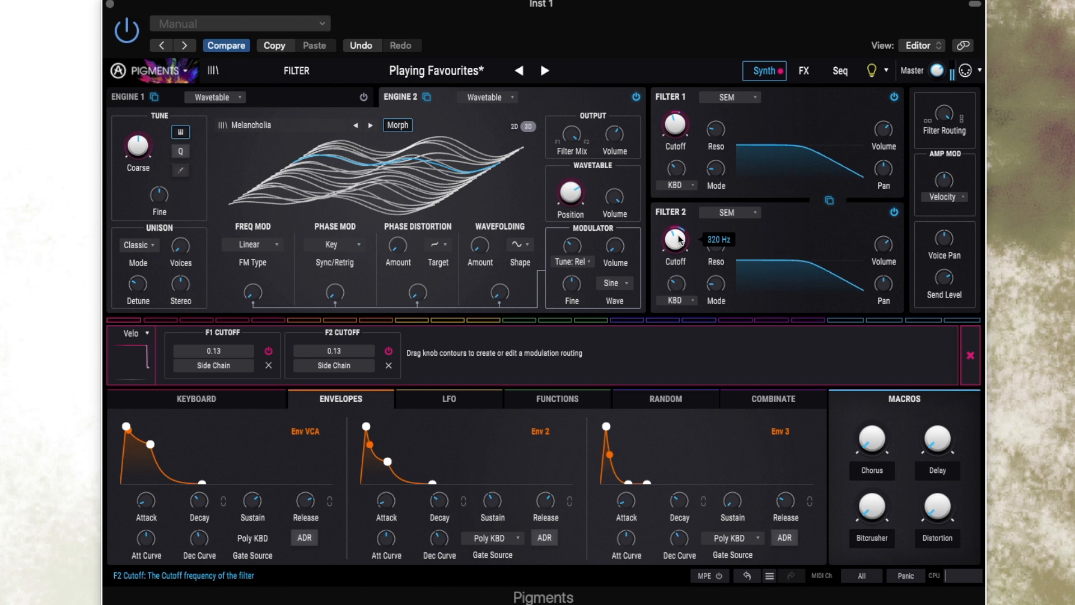
click(330, 100)
click(364, 98)
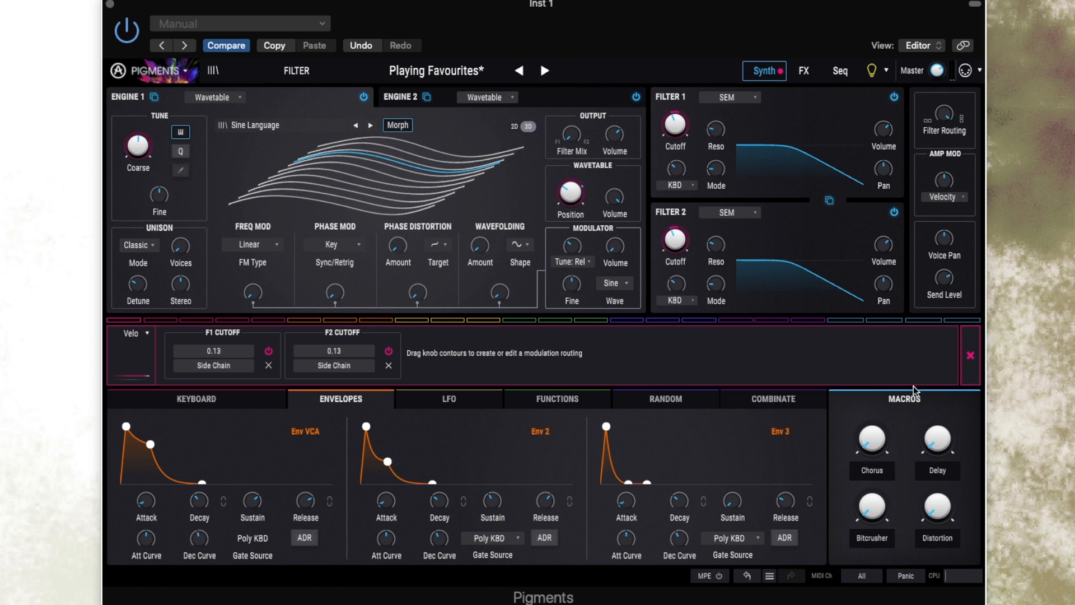
click(968, 348)
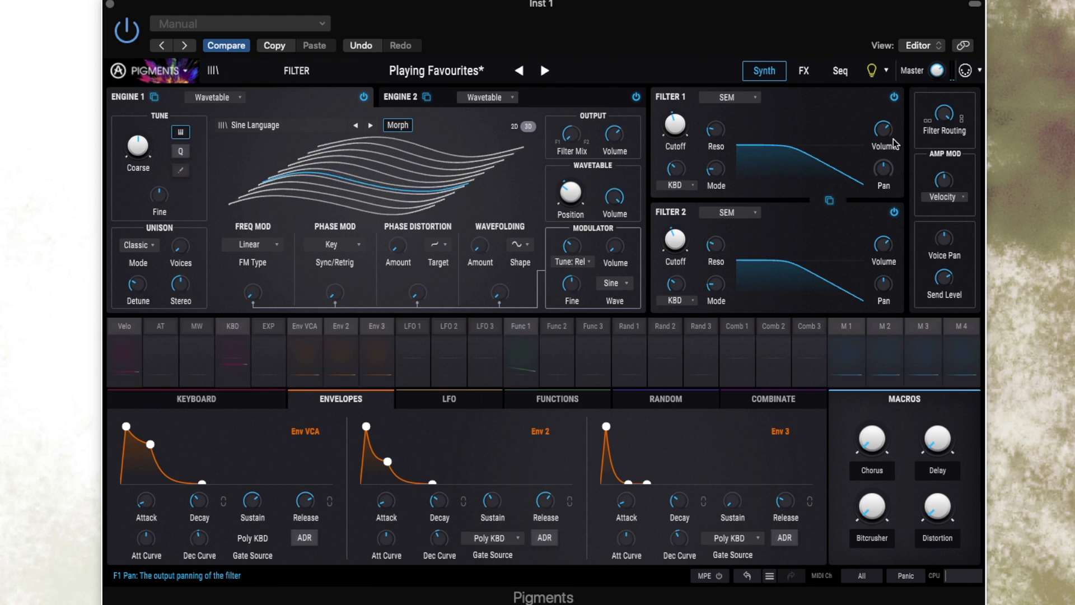
- Switch the arpeggiator/sequencer to Arp mode and examine the velocities of its first steps
click(841, 70)
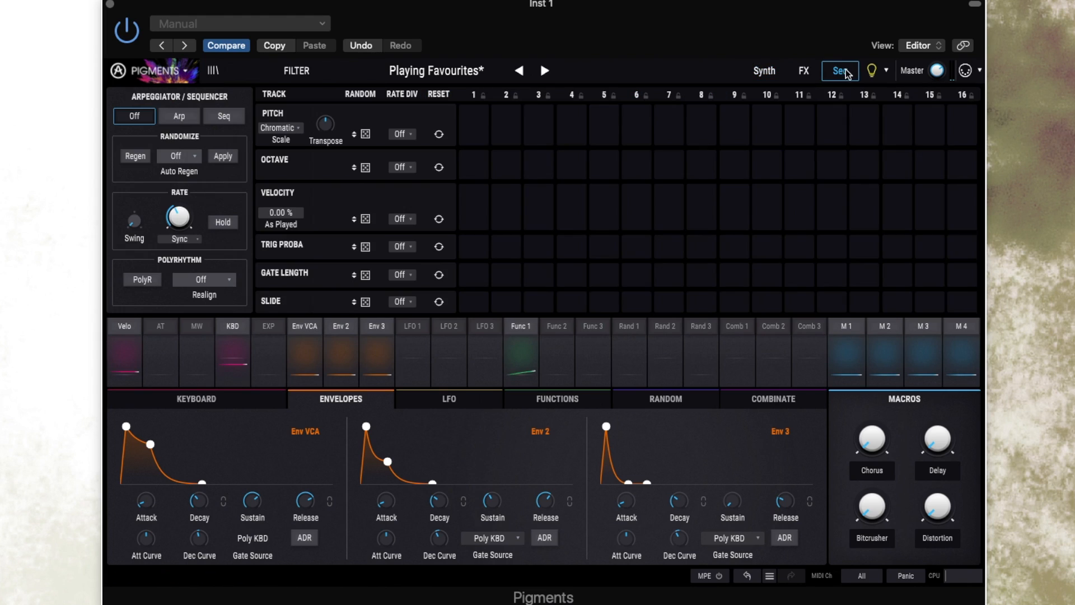
click(181, 117)
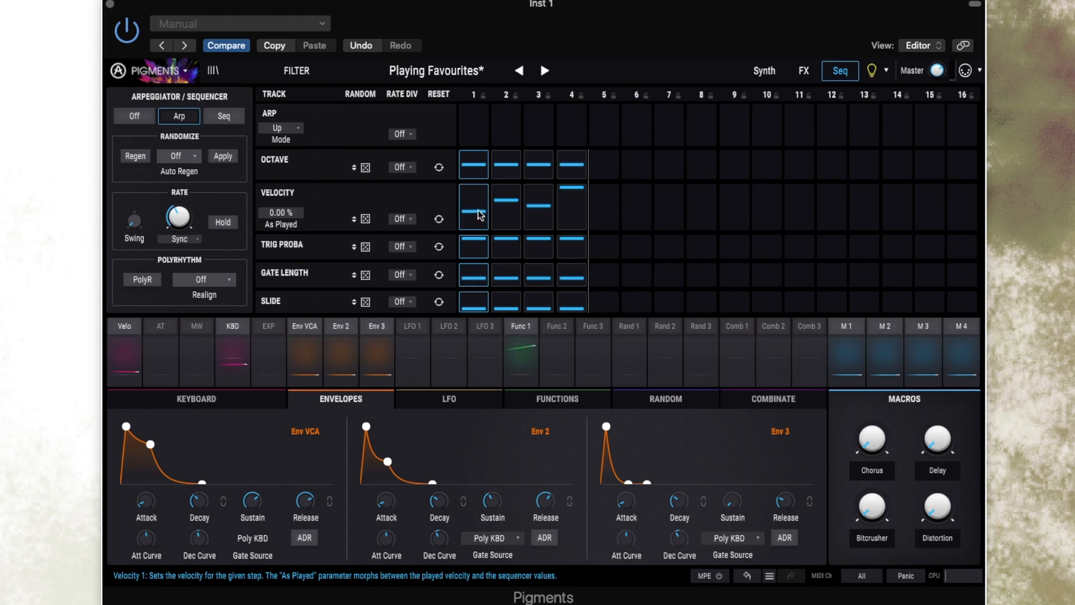
mouse_move(498, 218)
mouse_move(531, 219)
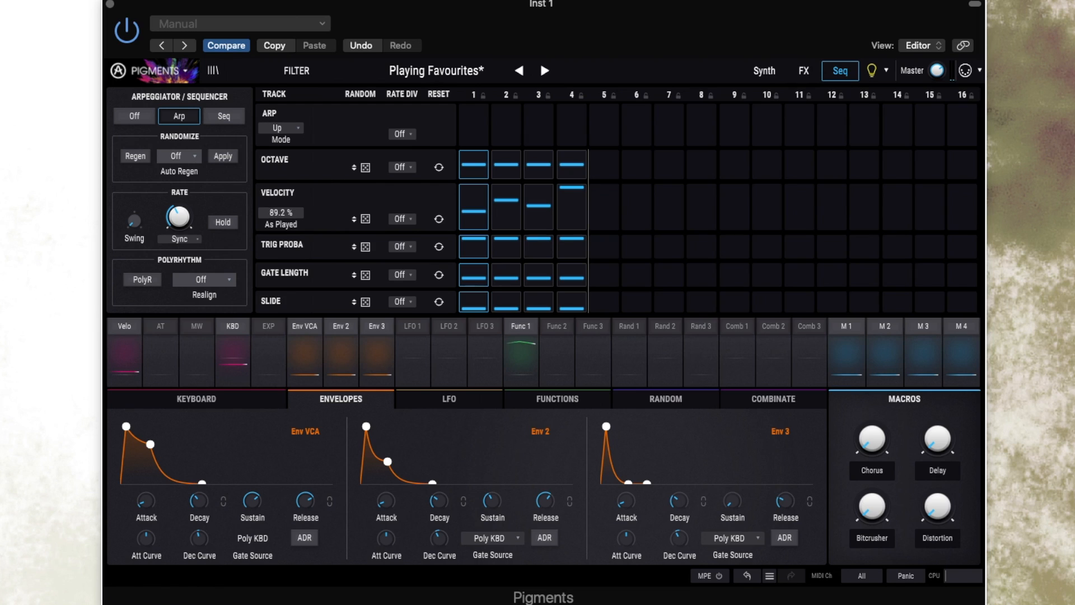
- Try the arpeggiator's velocity As Played amount at 100 % and return it to 0.00 %
drag(285, 212, 289, 213)
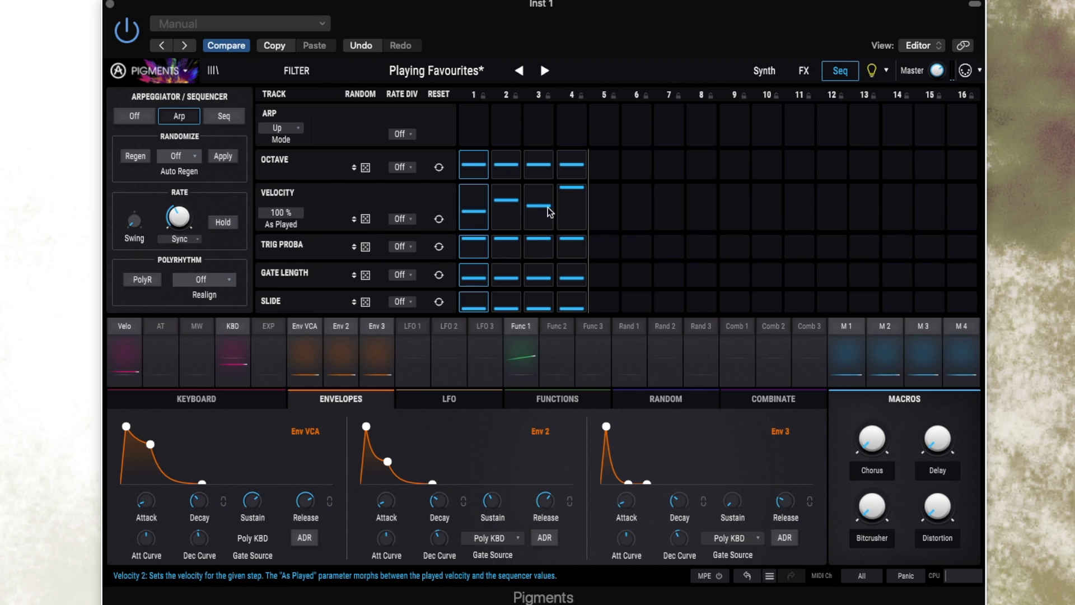
drag(280, 213, 281, 215)
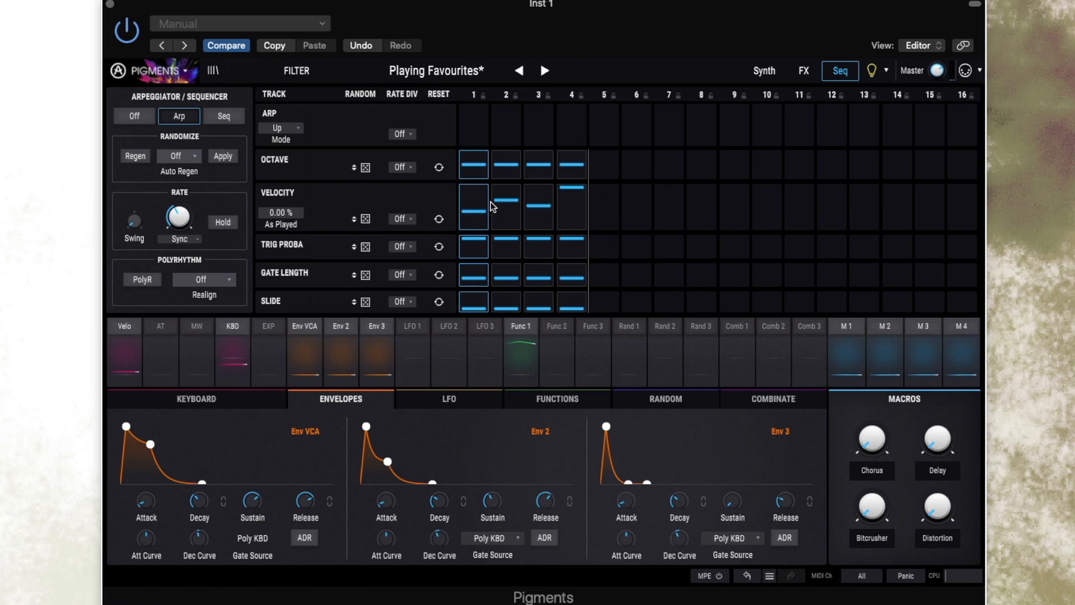
mouse_move(510, 205)
mouse_move(570, 199)
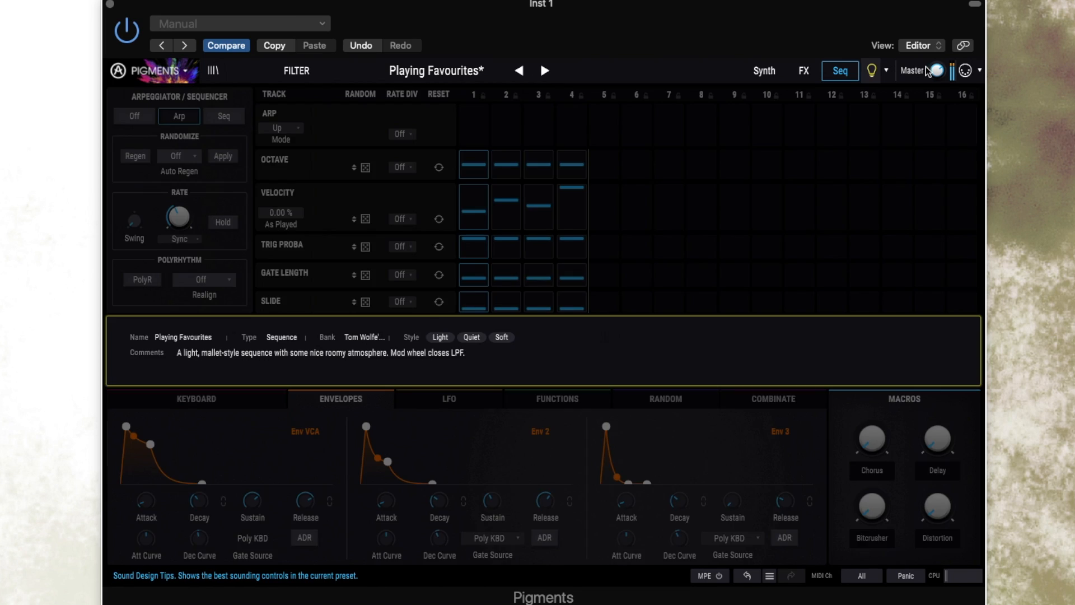
- Adjust the master volume and check the sustain level of Env 2 before returning to the arpeggiator
drag(937, 71, 939, 75)
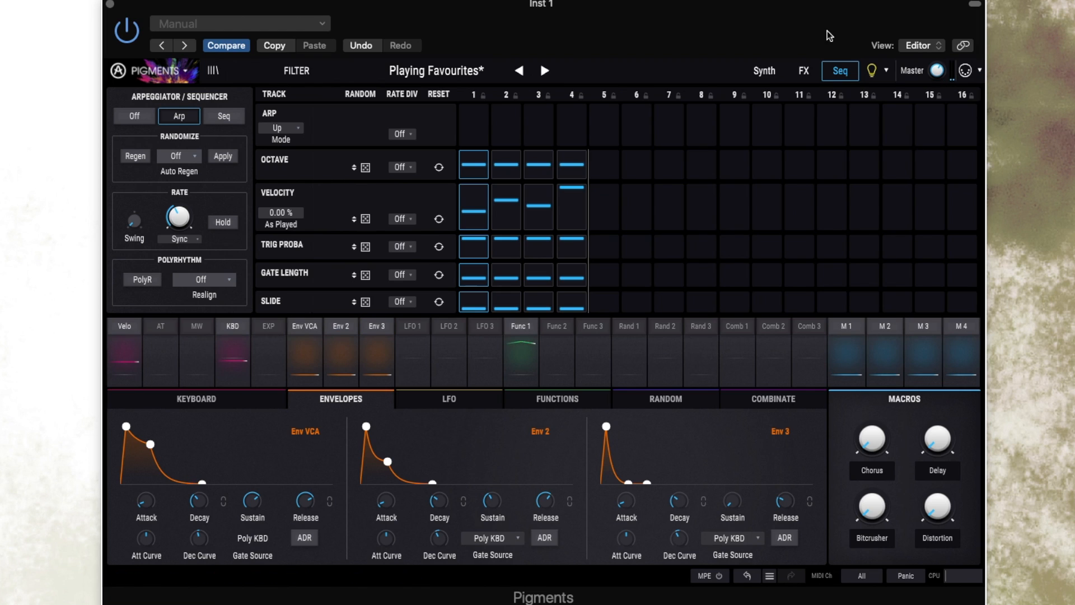
click(765, 71)
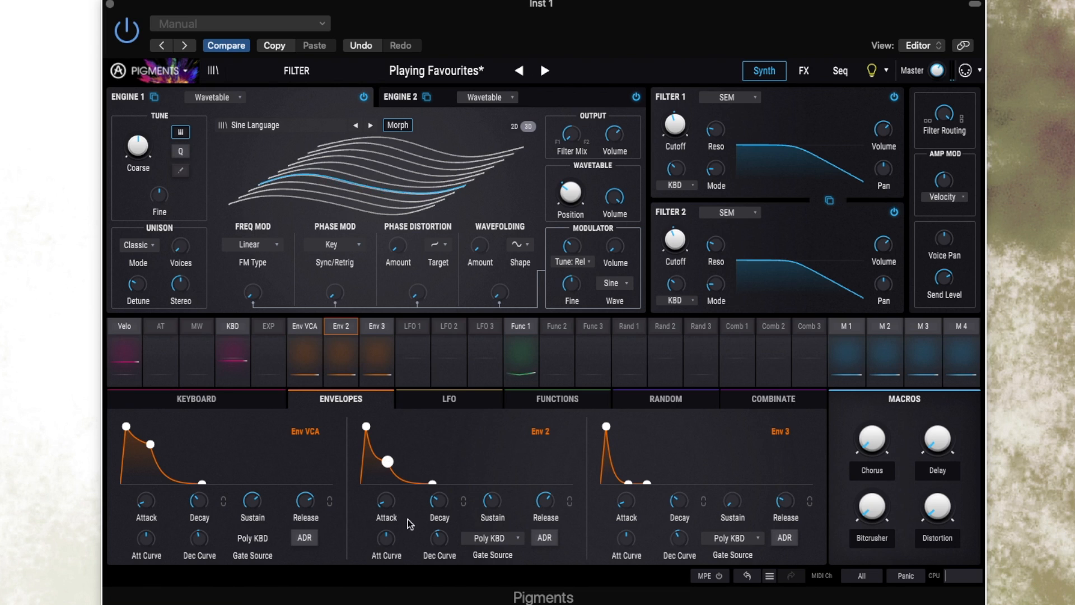
mouse_move(495, 502)
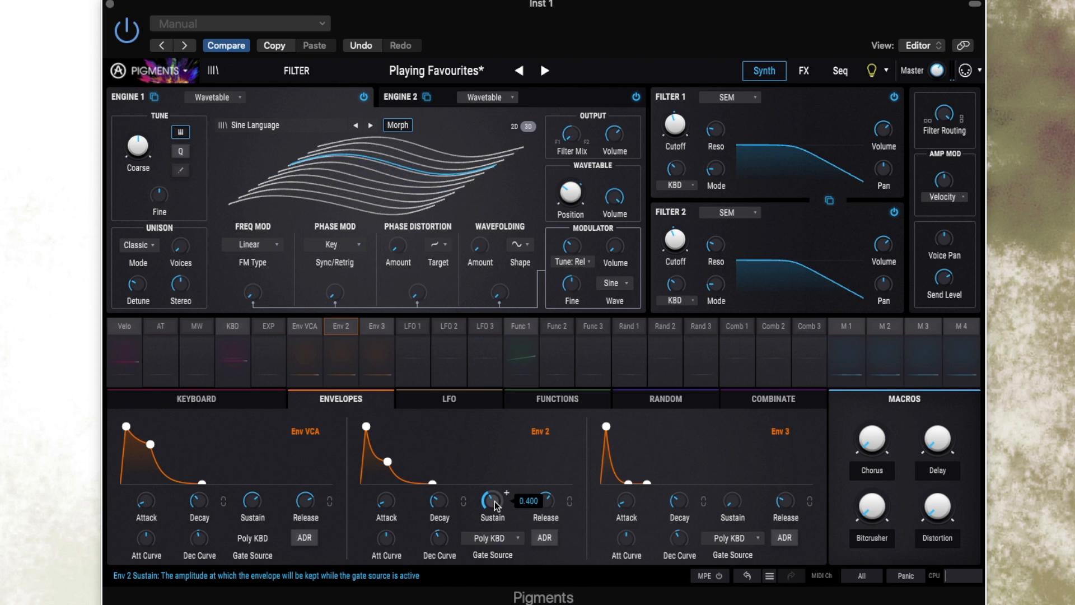
click(837, 75)
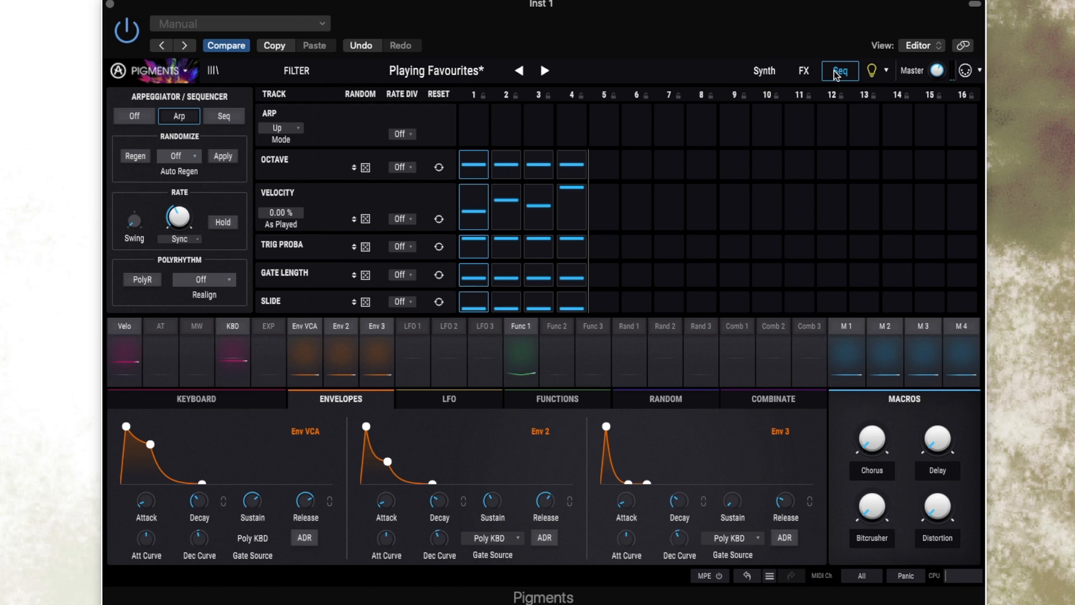
- Raise the return level of the effects Send bus and enable its Reverb
click(807, 73)
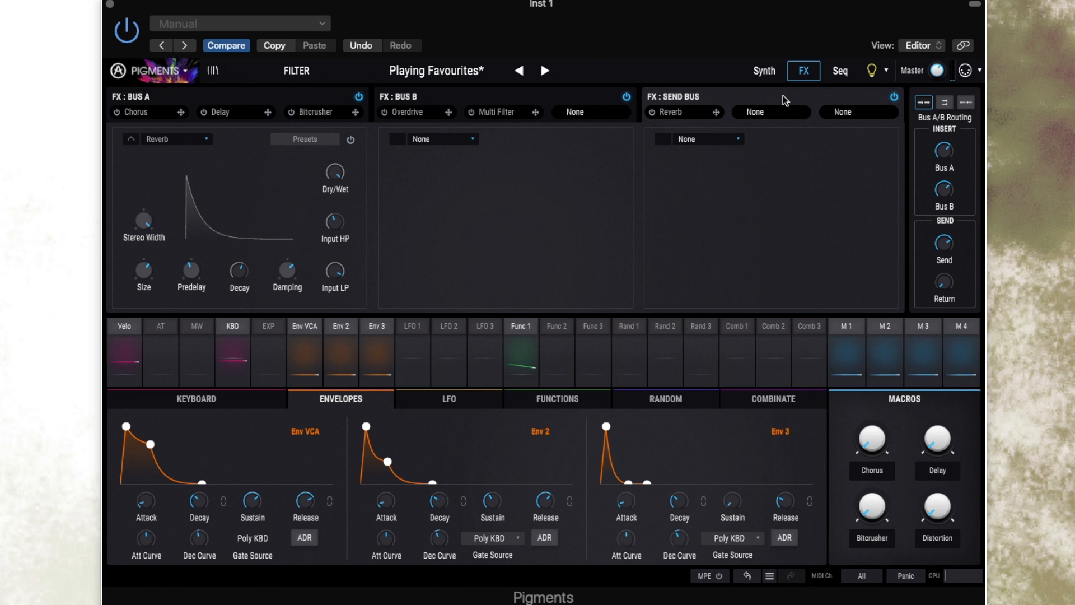
mouse_move(947, 284)
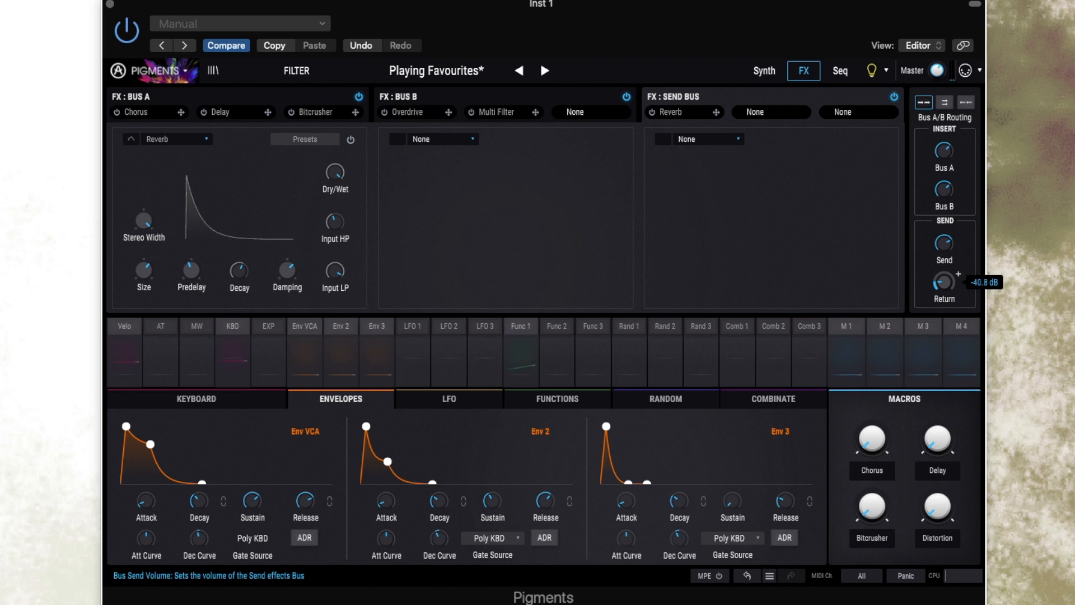
drag(945, 282, 945, 275)
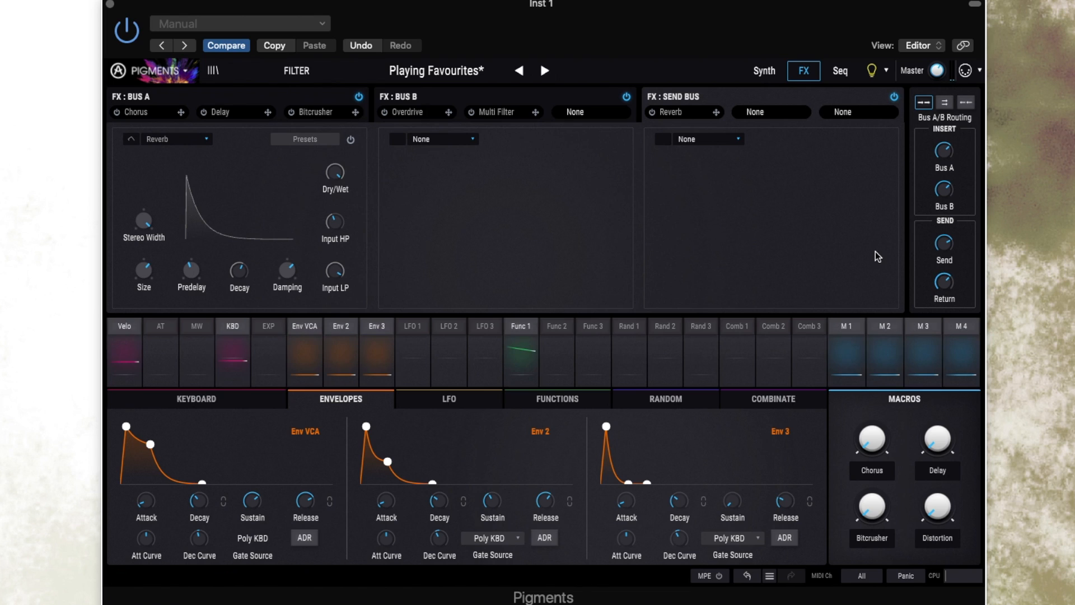
click(352, 140)
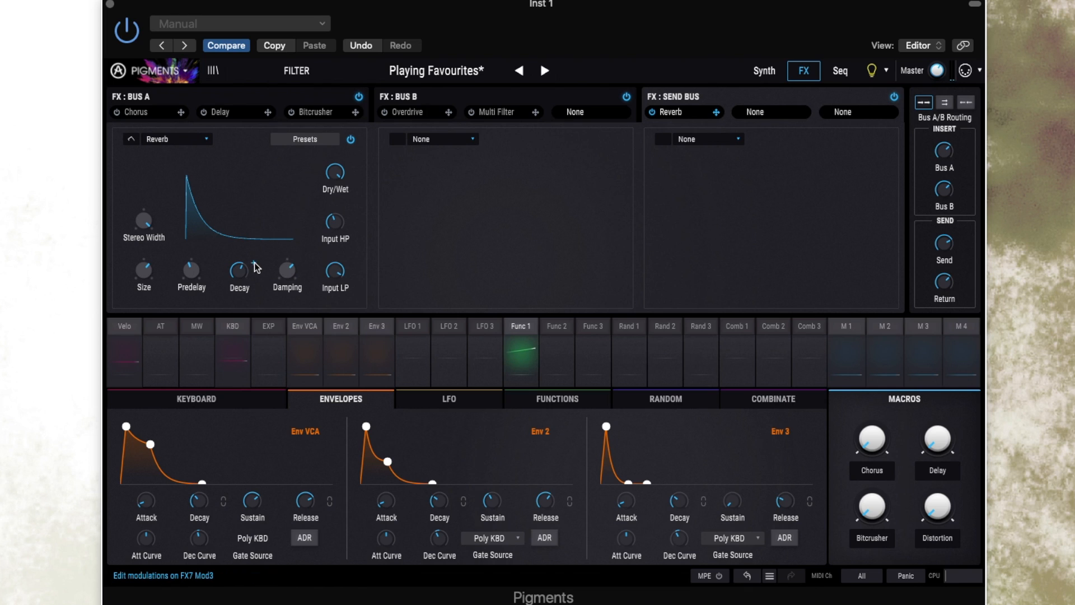
- Enable Func 1's modulation of the Reverb decay (FX7 Mod3) and display the Function 1 curve alongside the engine it modulates
click(514, 327)
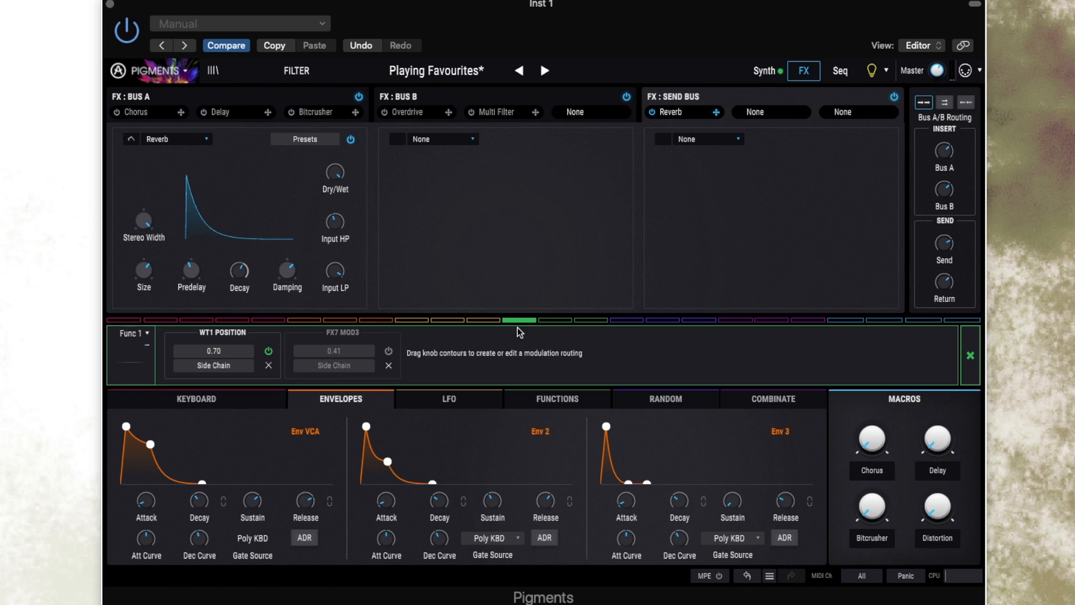
click(388, 350)
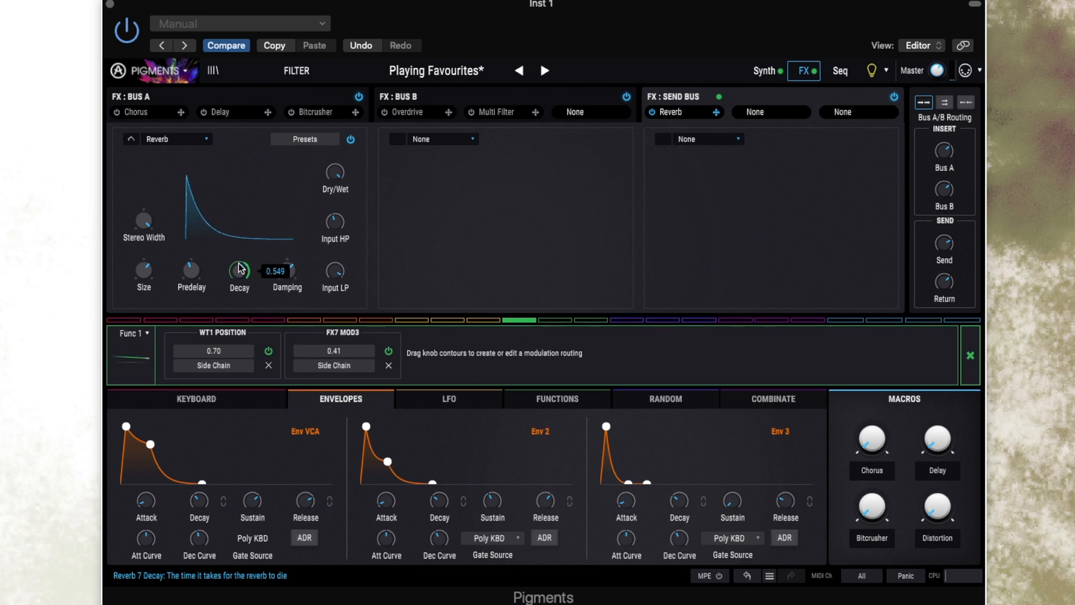
click(527, 400)
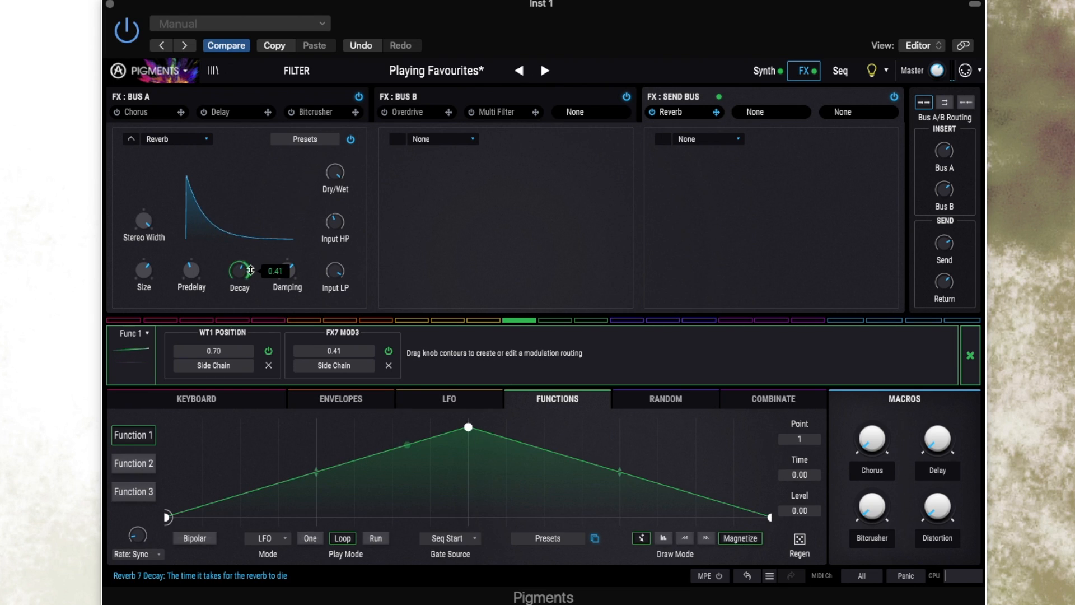
mouse_move(250, 278)
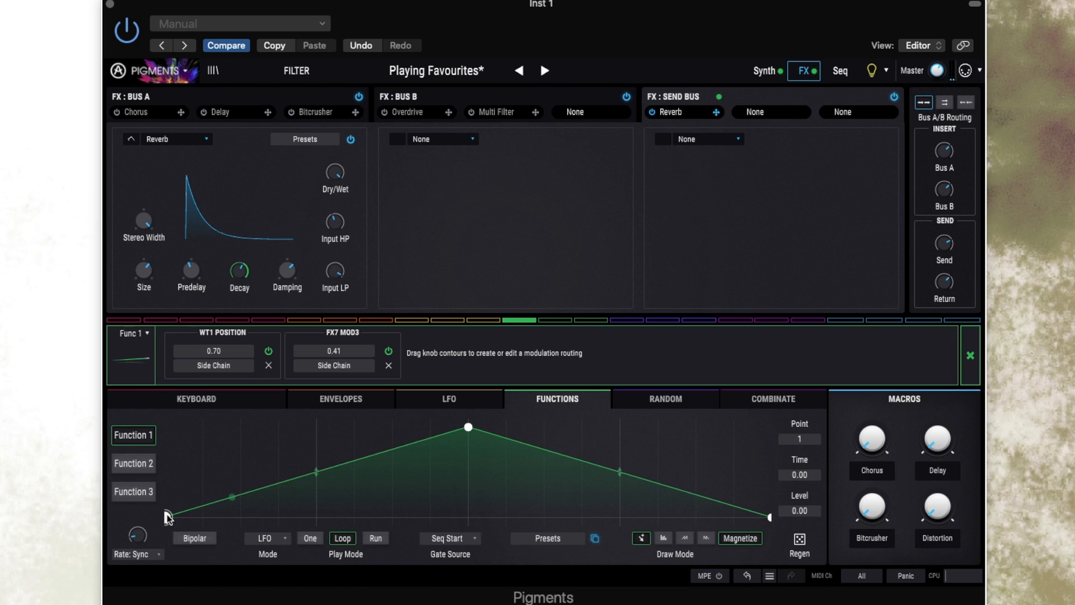
click(762, 71)
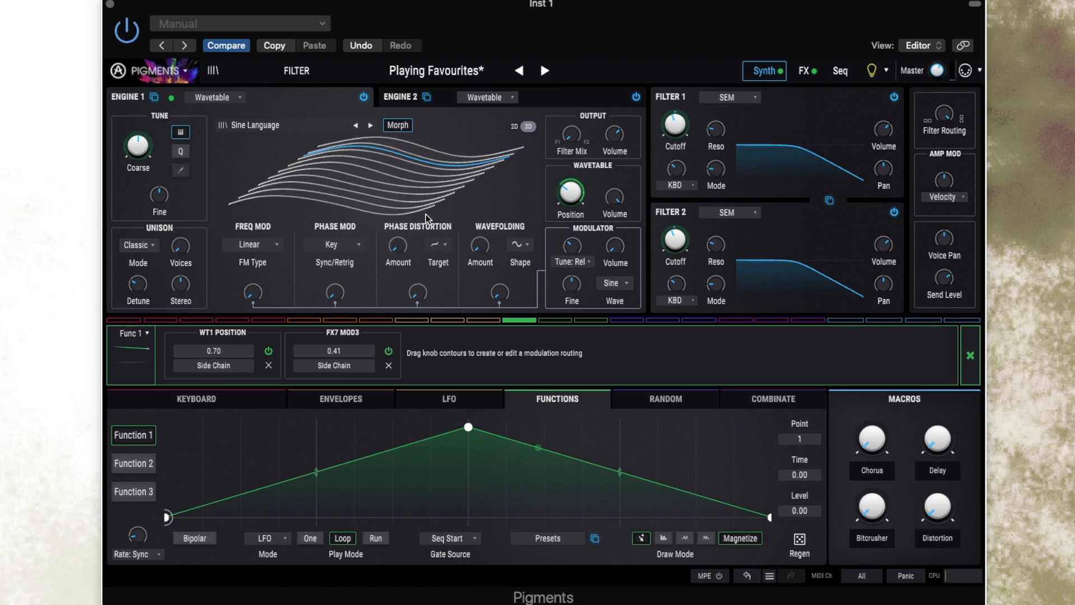
- Show the Bus A effects, enable Chorus and audition it by sweeping the Chorus macro up and back to zero
click(805, 72)
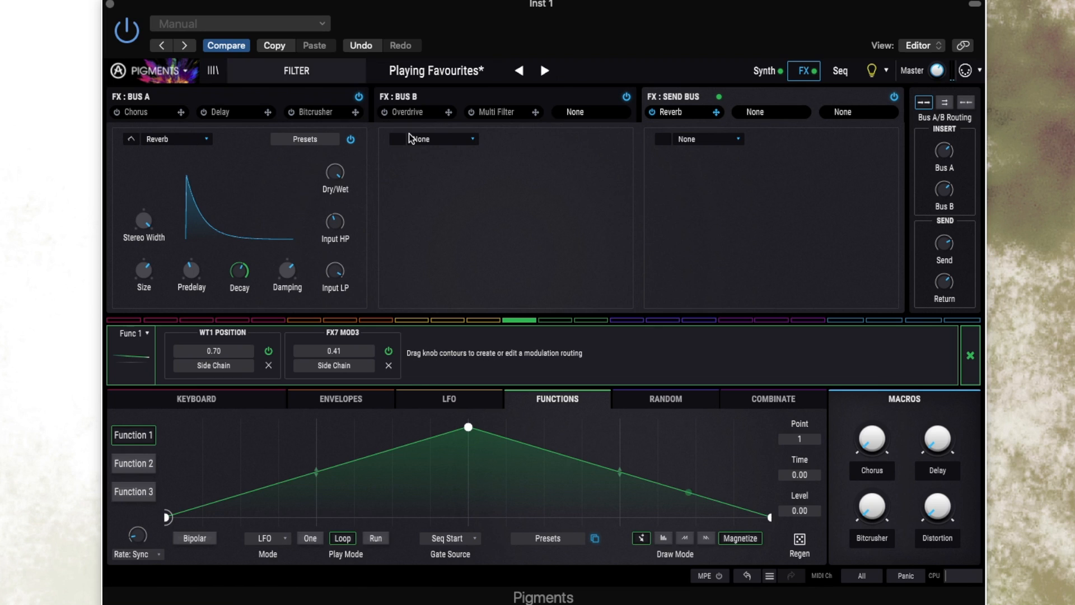
click(250, 101)
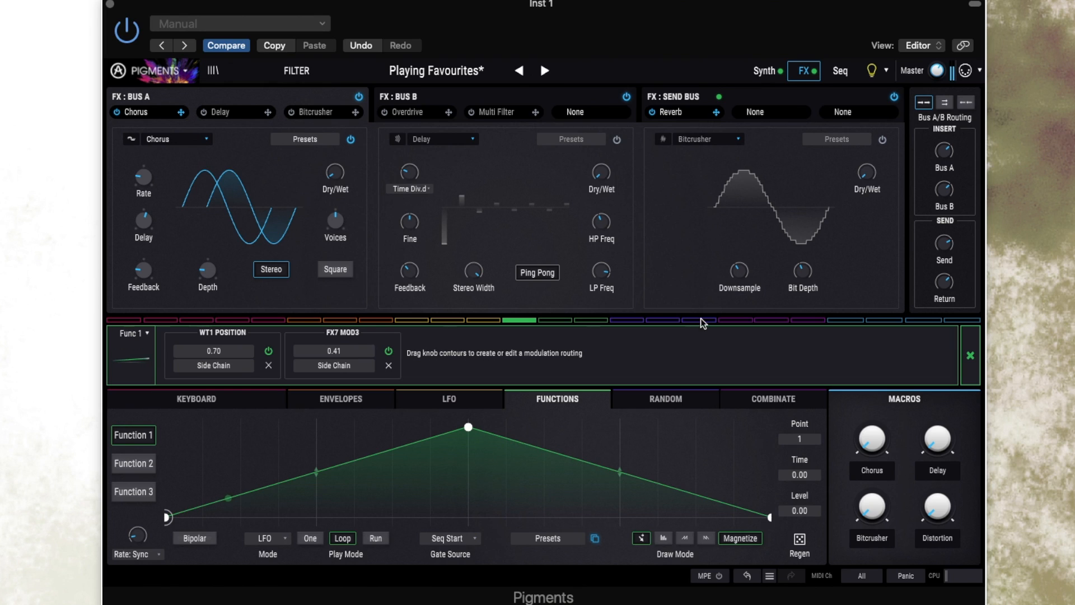
drag(880, 450, 879, 372)
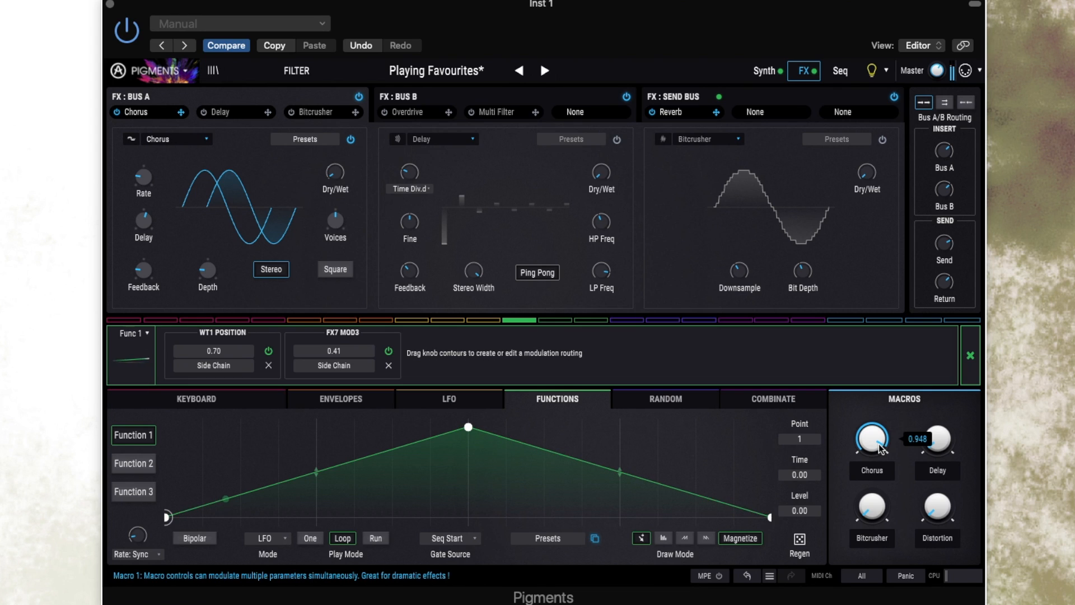
drag(879, 444, 880, 526)
- Enable the Bus A Delay and audition it with the Delay macro at maximum before bringing it back to zero
drag(939, 441, 939, 357)
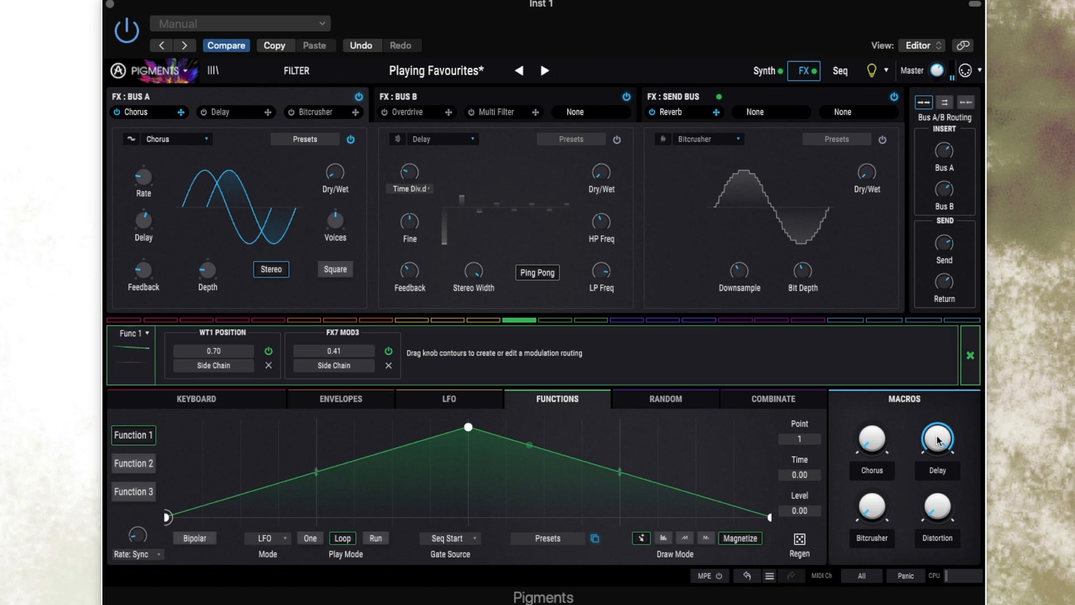
click(205, 112)
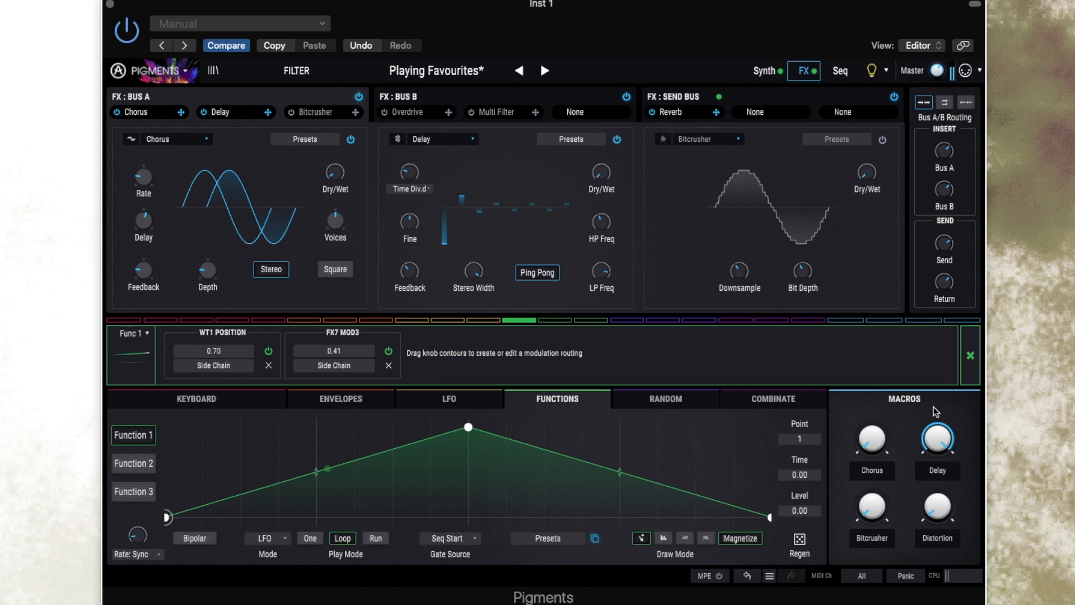
drag(937, 439, 937, 471)
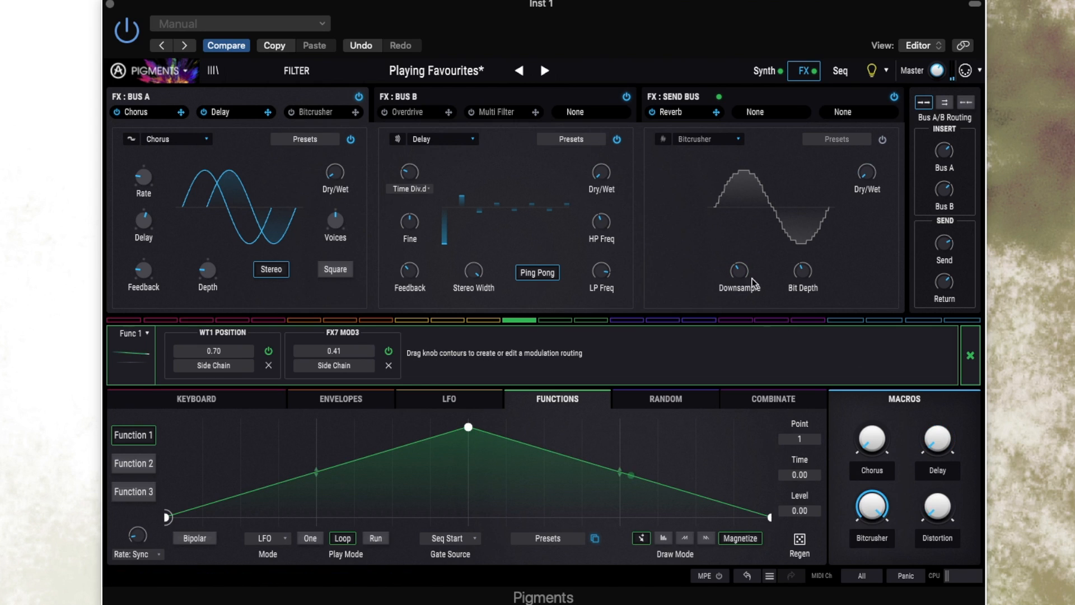
- Enable the Bitcrusher on Bus A and close the Func 1 modulation routings
click(883, 140)
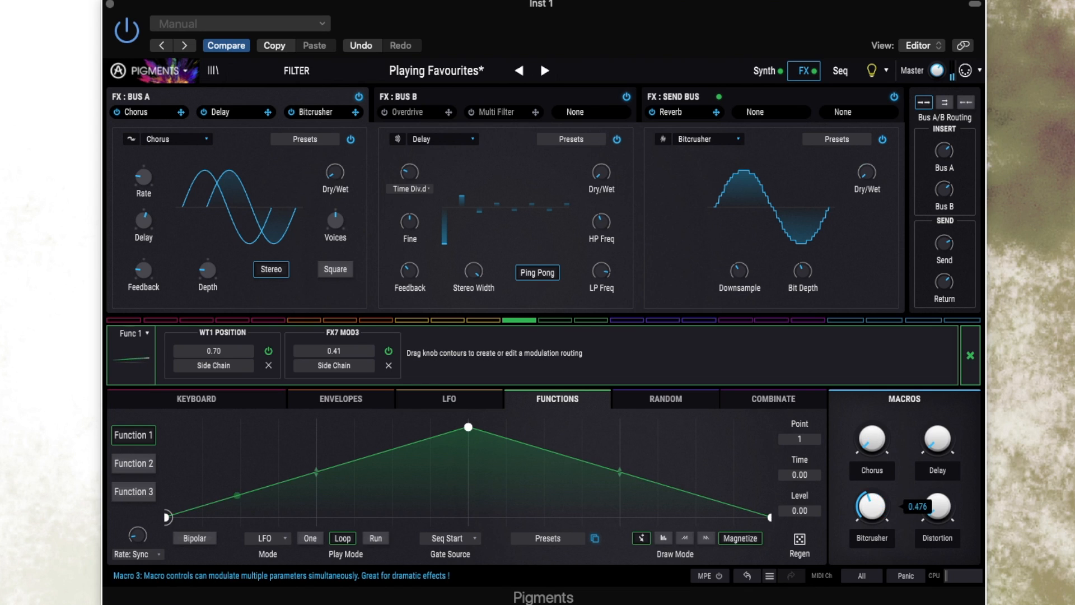
click(971, 355)
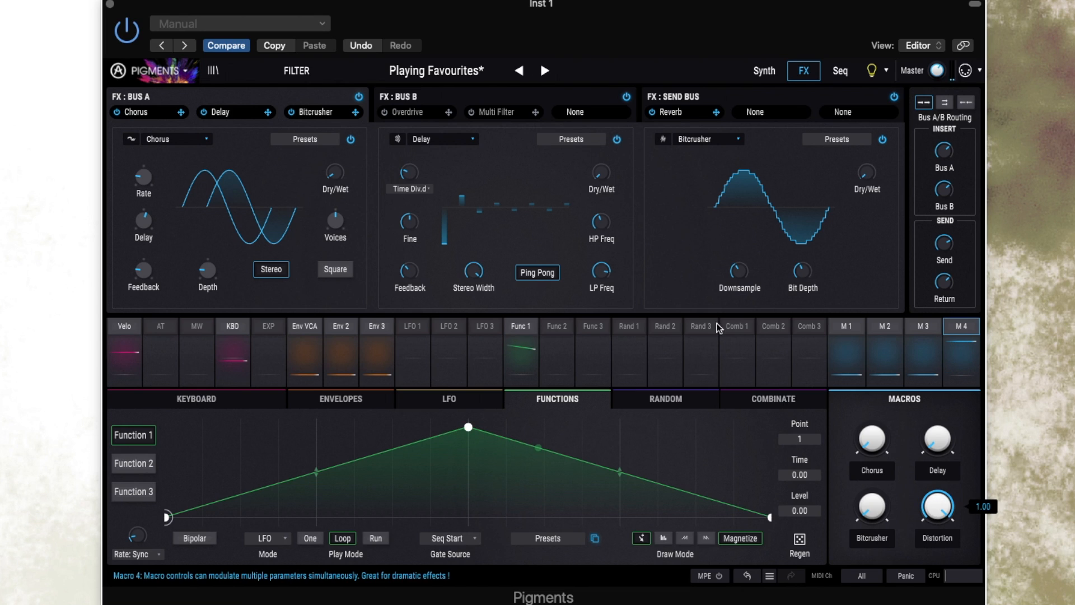
- Enable the Overdrive on Bus B and lower the Distortion macro to about 0.25
click(438, 89)
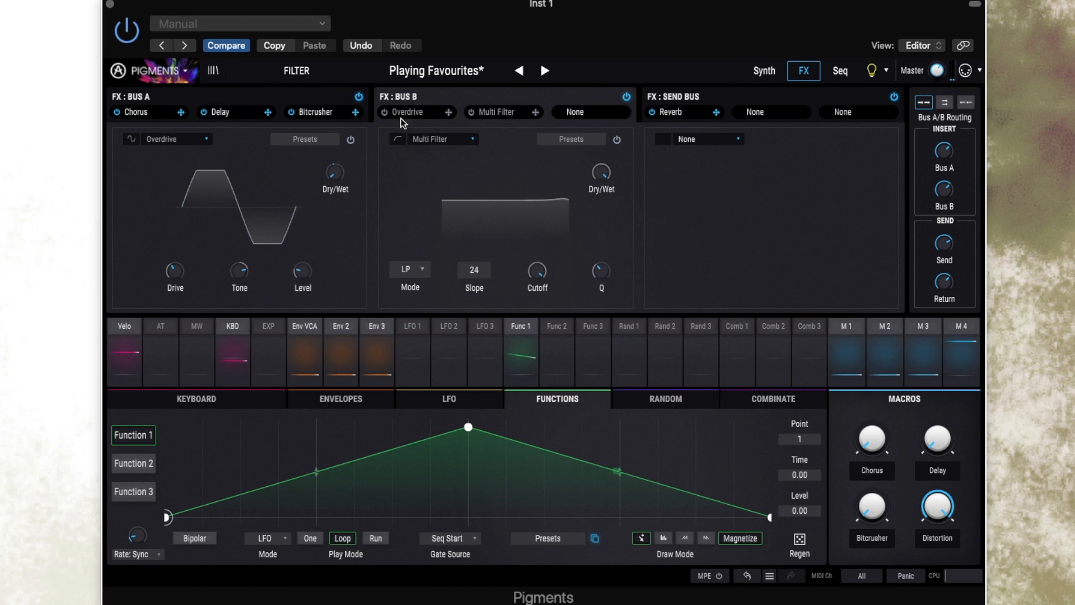
click(350, 139)
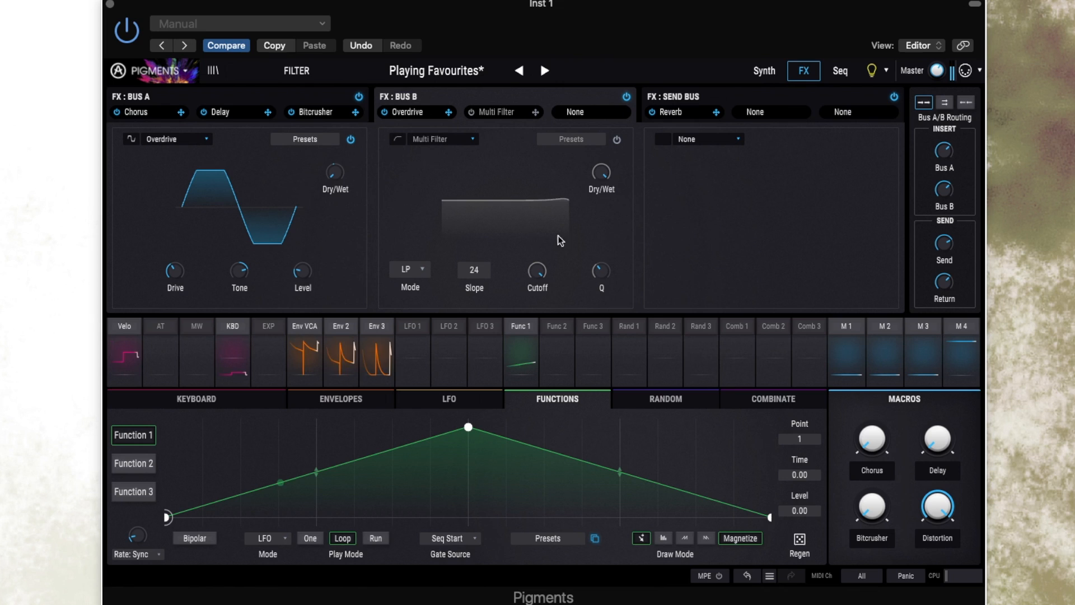
drag(937, 506, 938, 532)
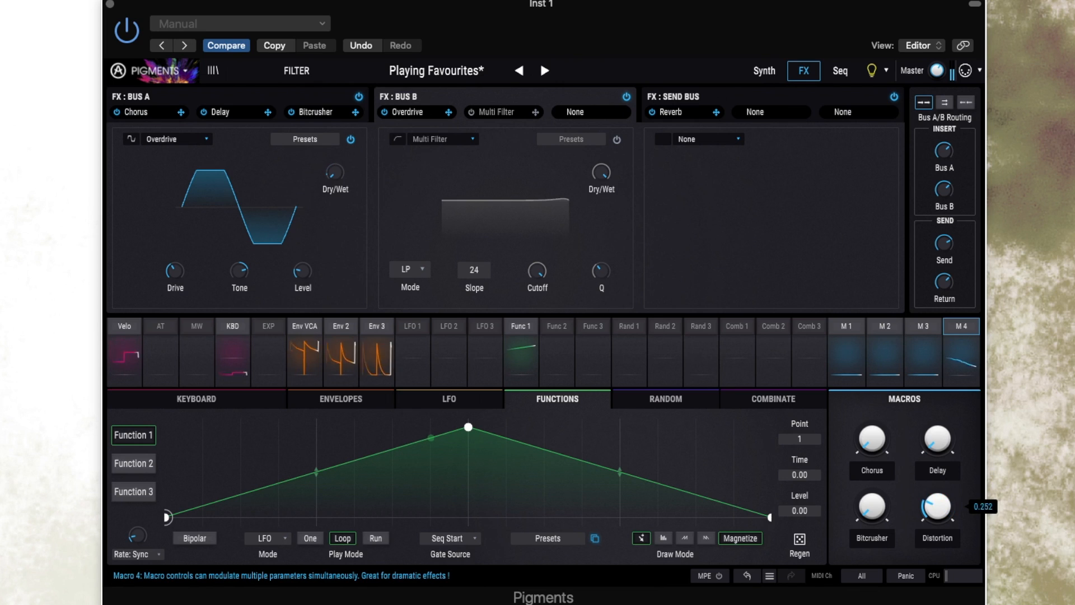
- Blend the effects by raising the Chorus and Delay macros and setting the Bitcrusher macro to about 0.35
drag(872, 439, 872, 416)
drag(937, 439, 937, 411)
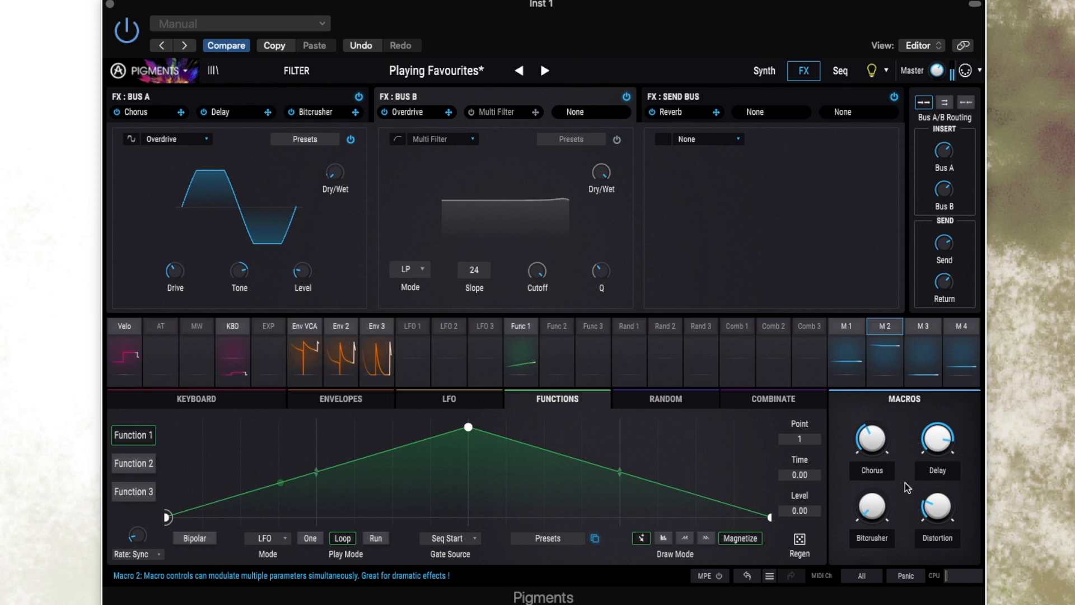
drag(938, 506, 938, 497)
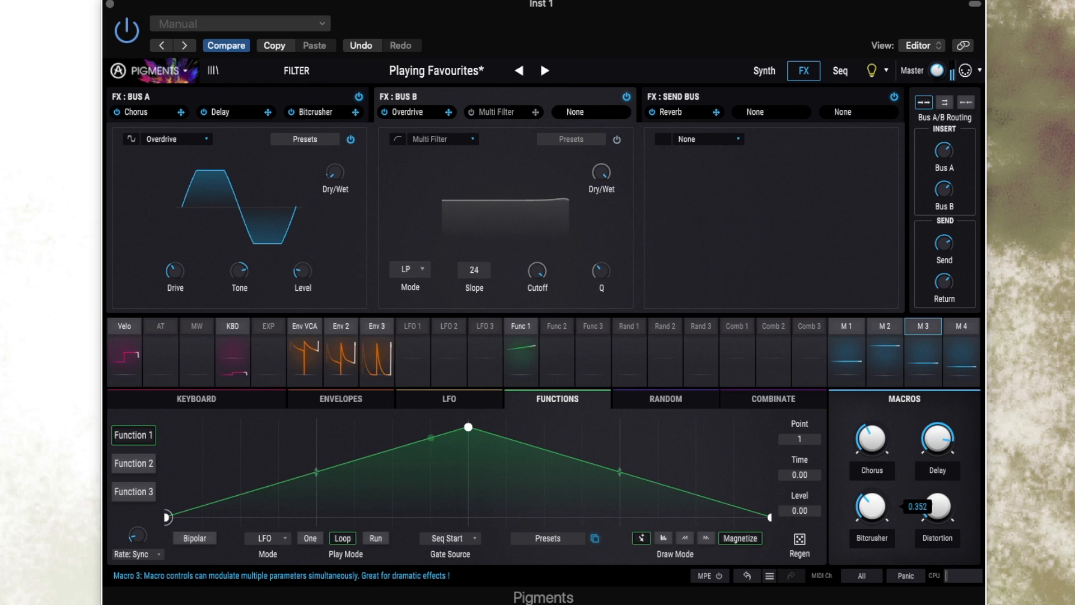
- Set the Distortion macro to about 0.25 and enable the Multi Filter on Bus B
mouse_move(955, 527)
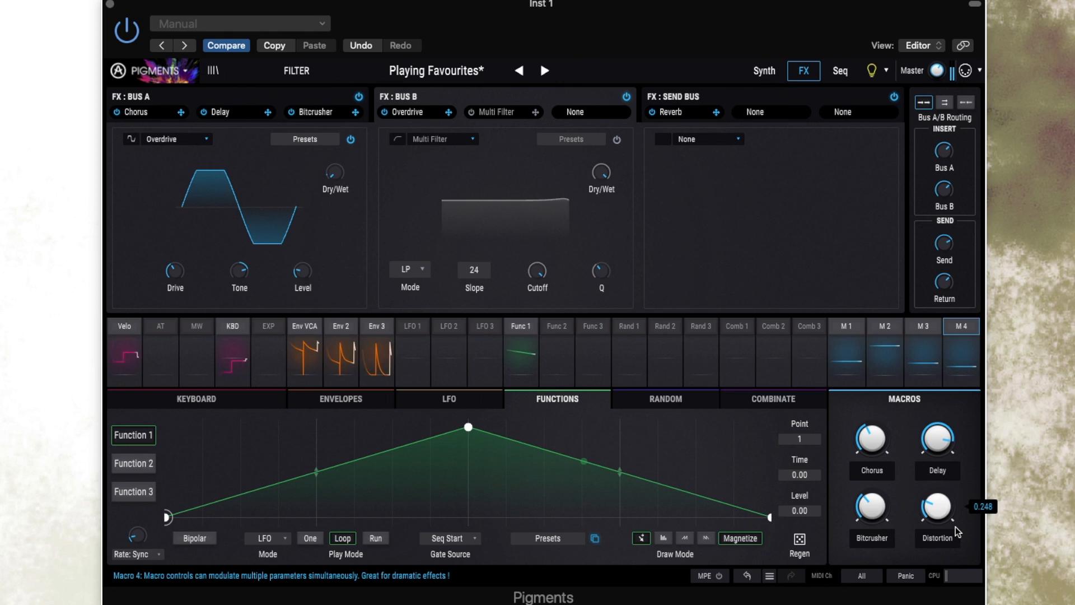
drag(955, 526, 940, 515)
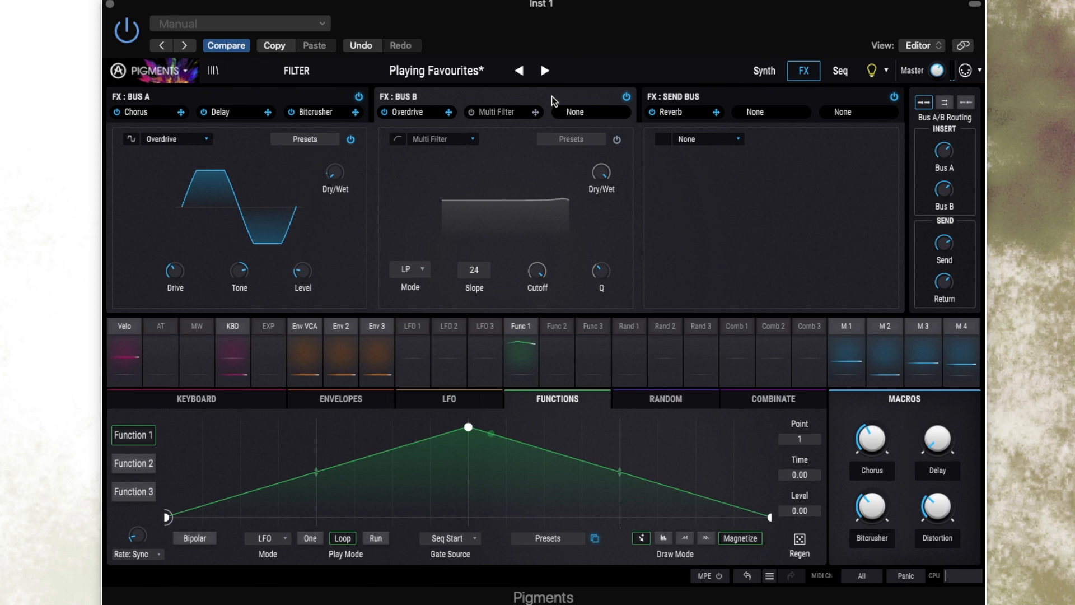
click(471, 112)
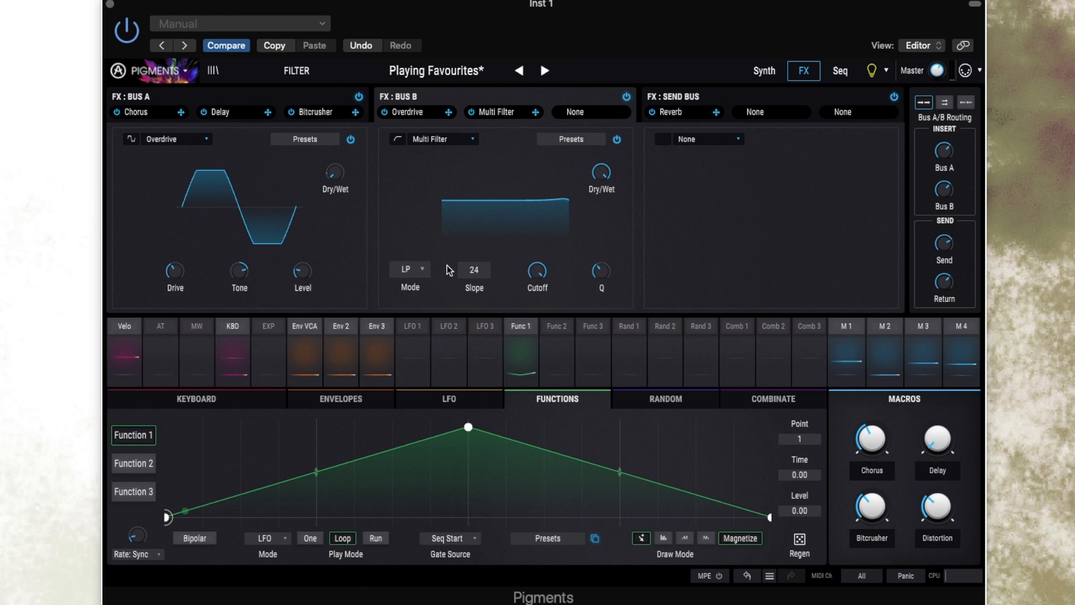
- Check which source modulates the Multi Filter's cutoff, and activate its mod wheel routing
click(539, 271)
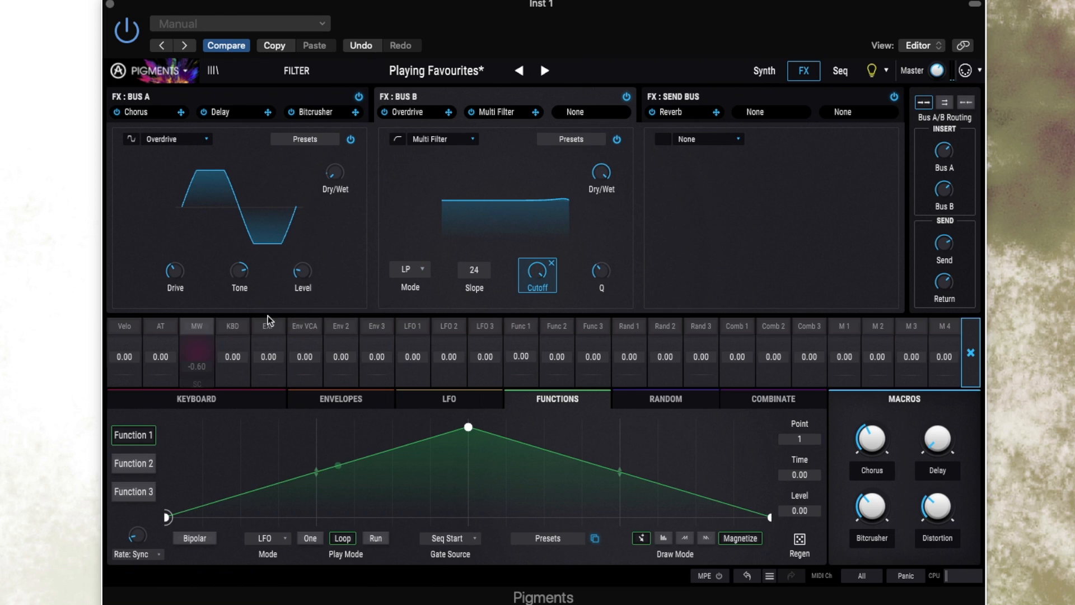
click(973, 351)
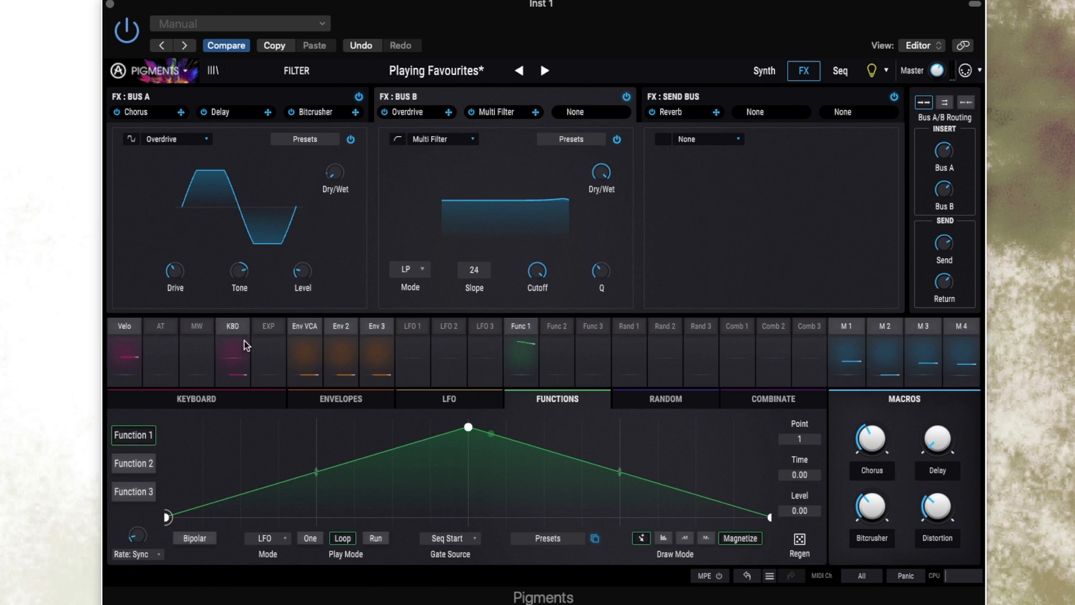
click(193, 328)
click(269, 352)
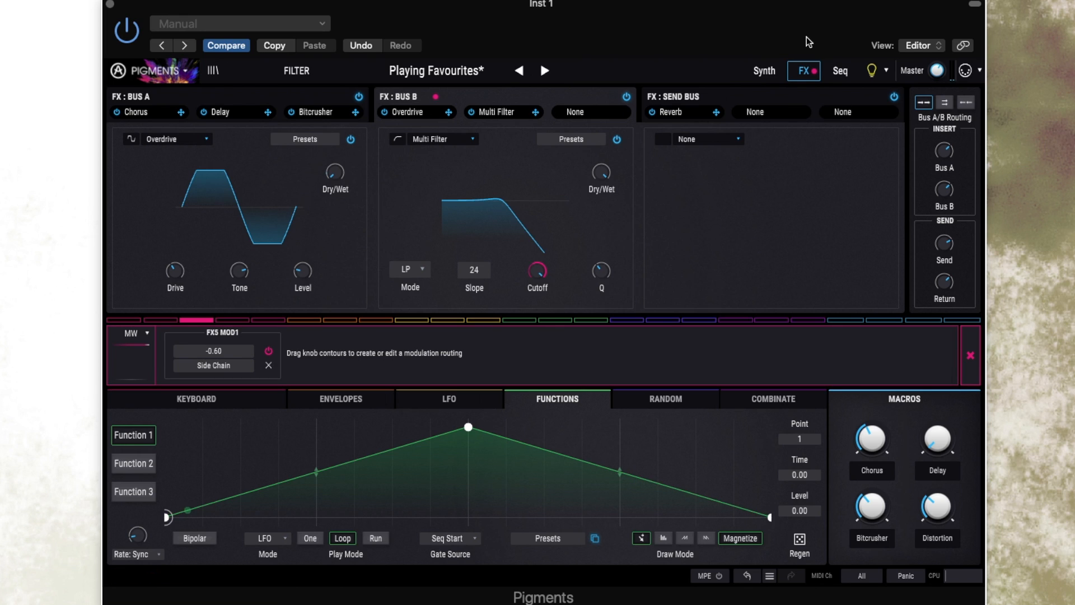
- Return to the synth page, lower the Distortion, Bitcrusher and Chorus macros to zero, and close the mod wheel routings
click(764, 71)
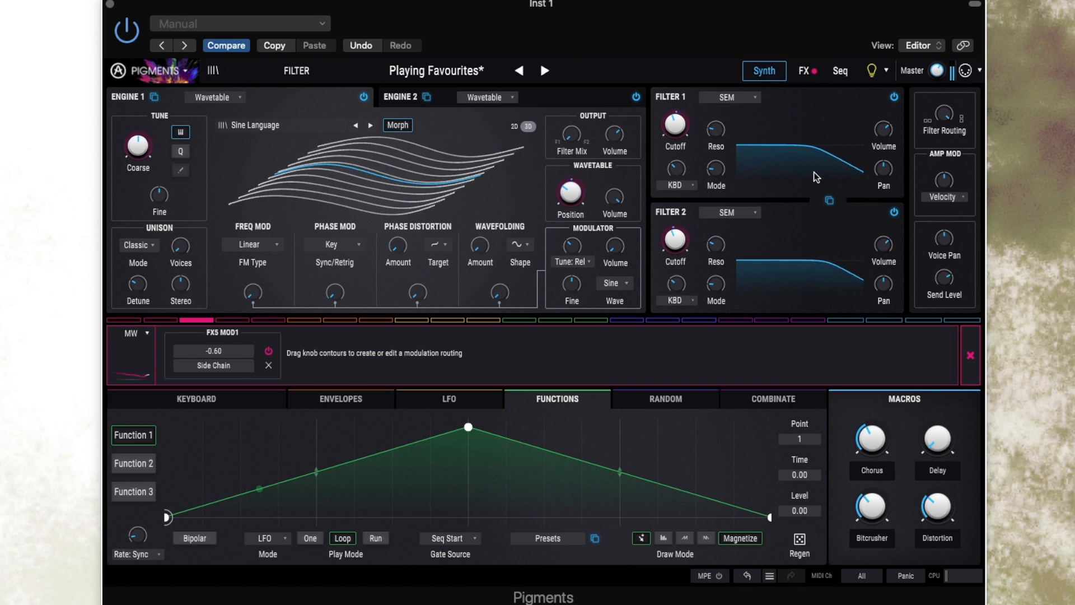
mouse_move(937, 506)
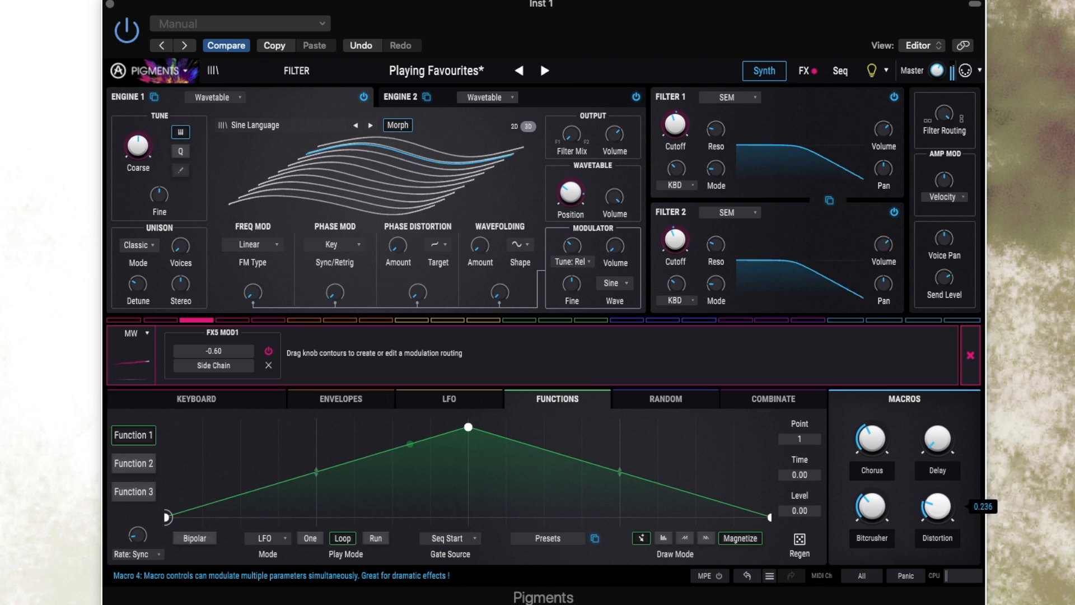
drag(934, 502, 934, 506)
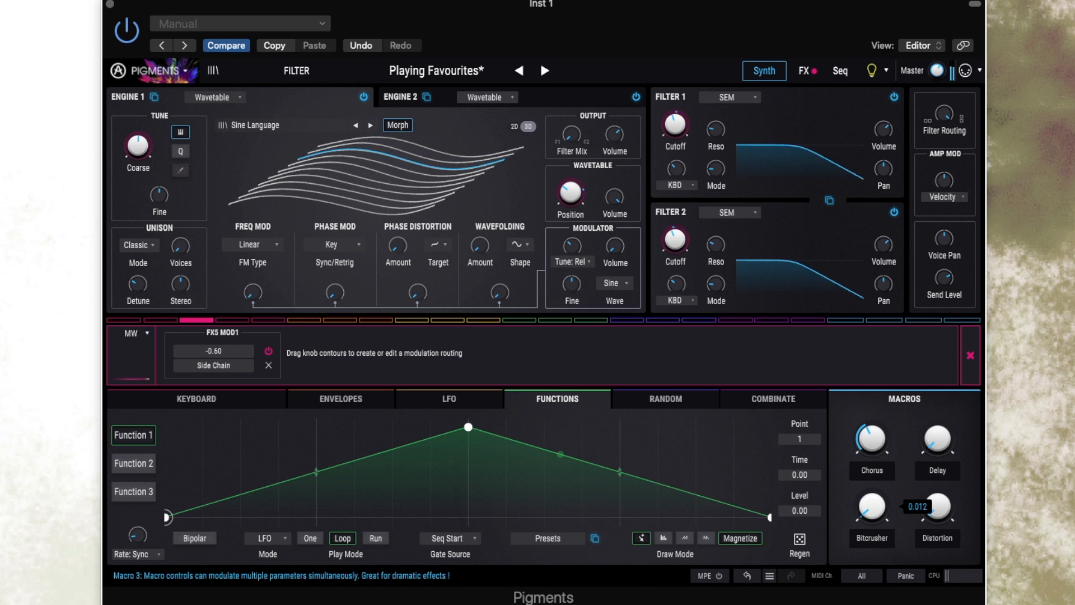
mouse_move(865, 443)
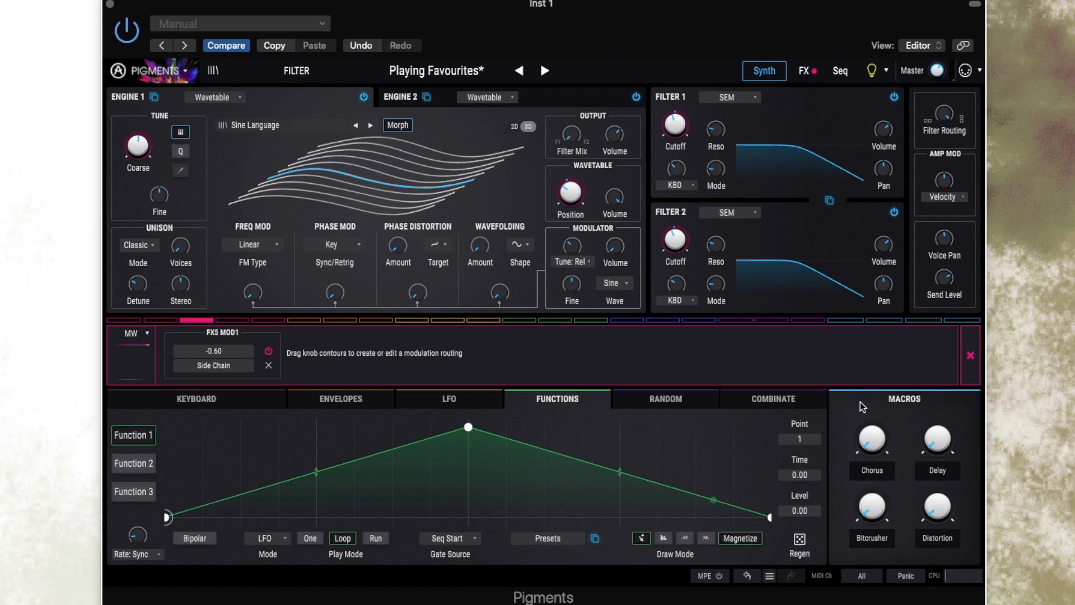
click(970, 355)
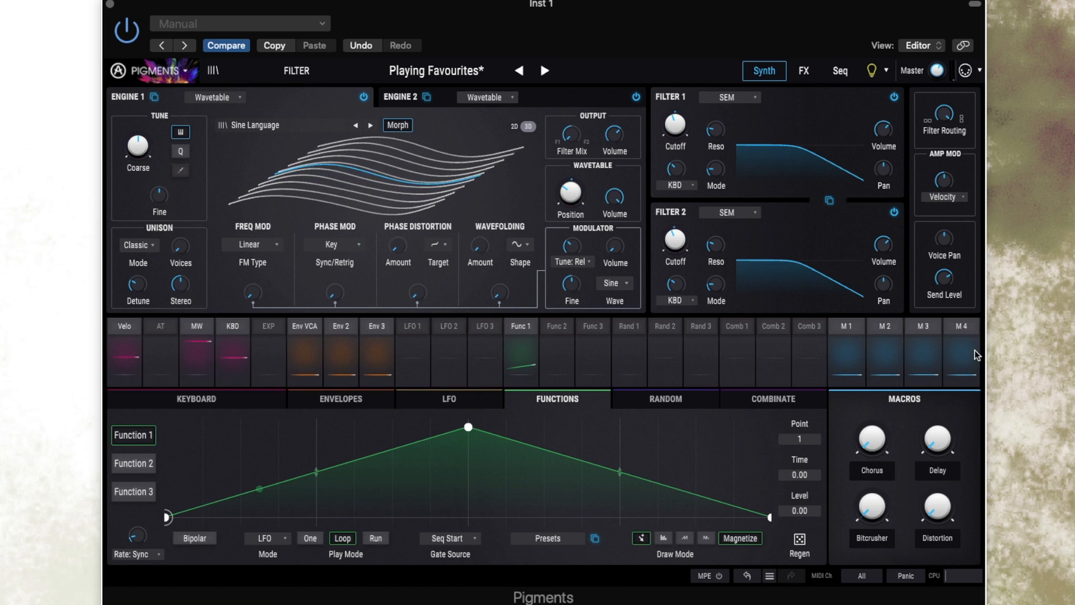